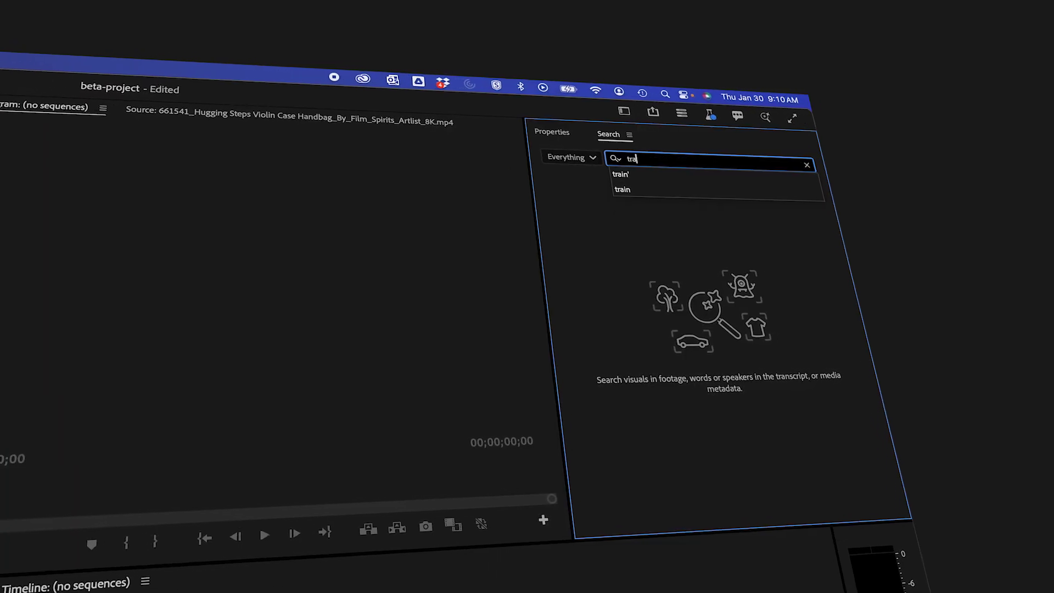
Search for 'train', preview the railway tracks and violin case clips, then return to Premiere.
text(in)
key(Return)
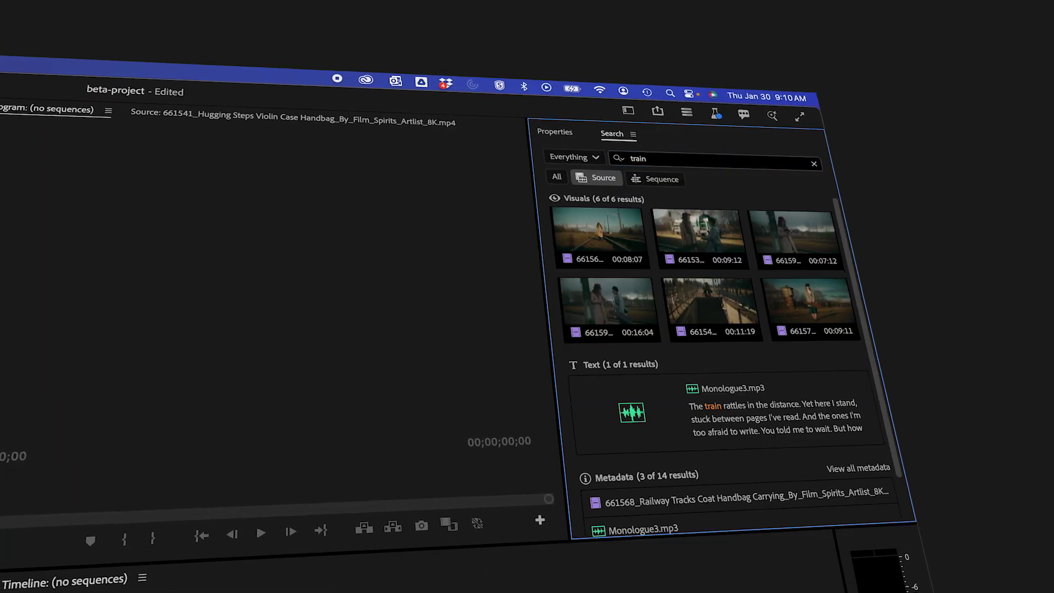
double_click(601, 232)
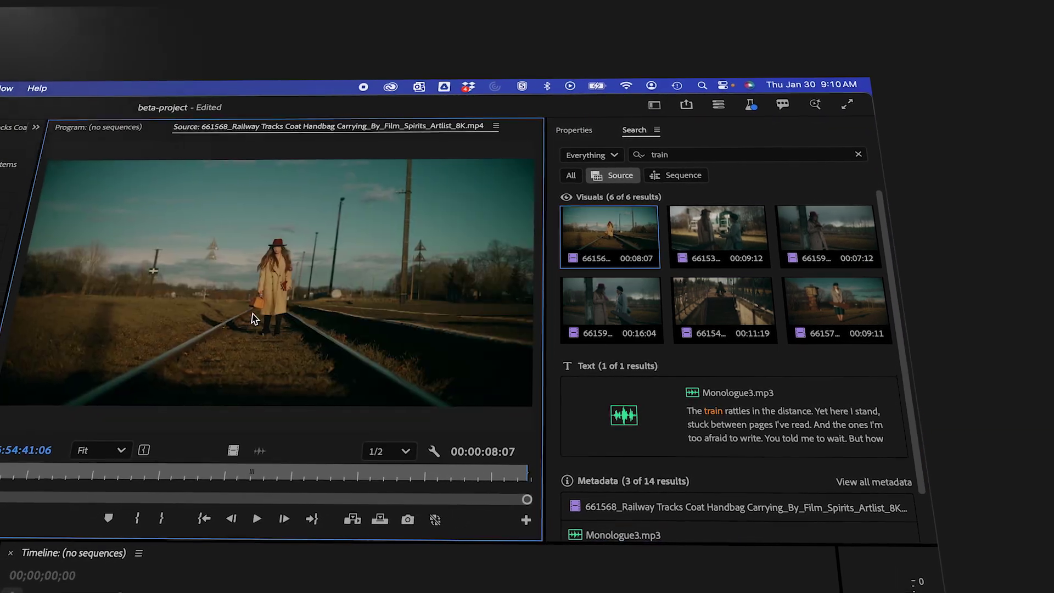
double_click(731, 233)
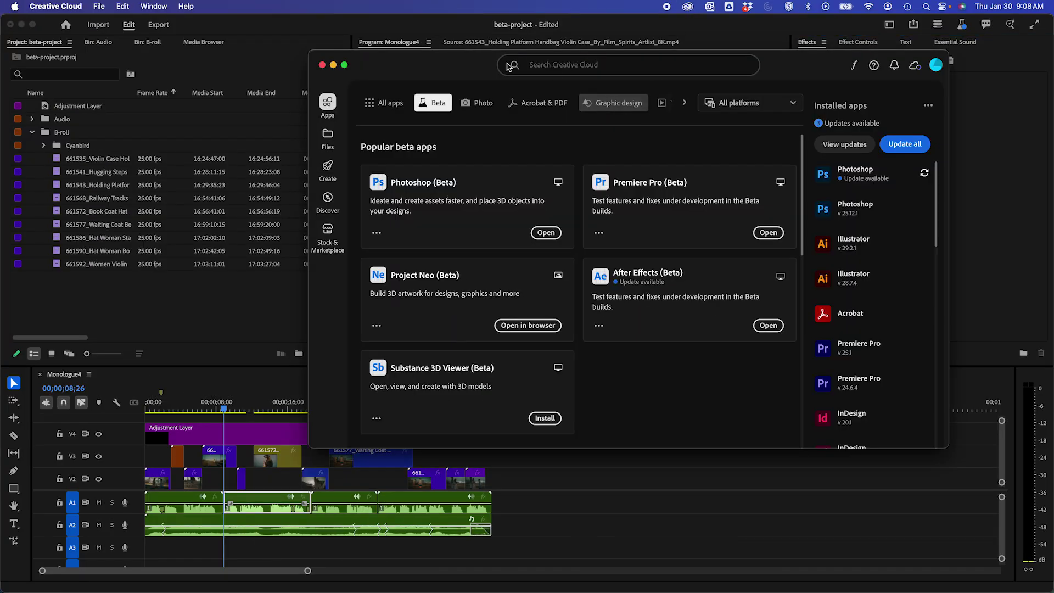
drag(467, 70, 462, 80)
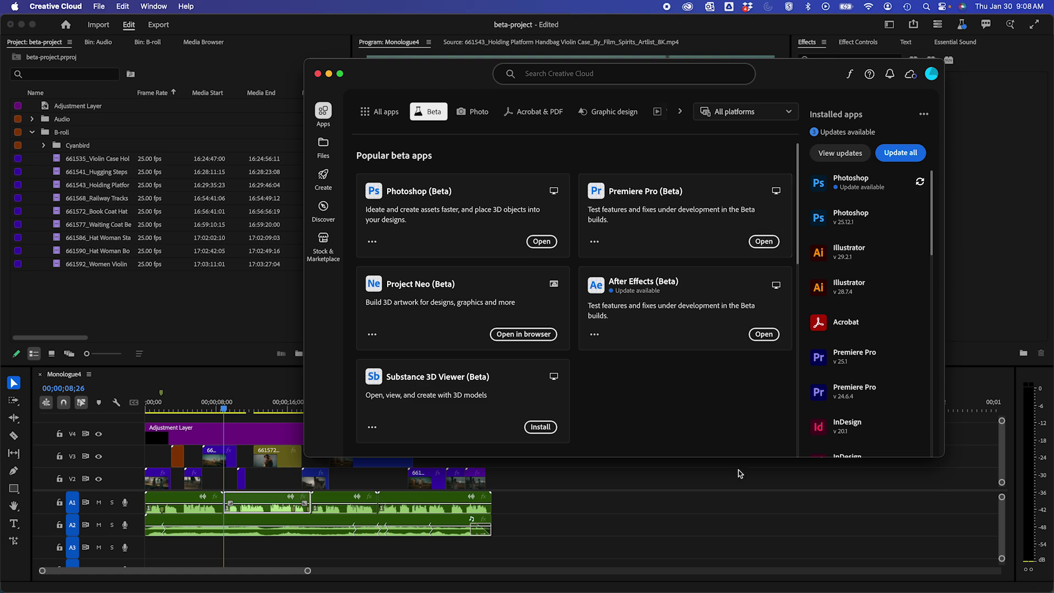
click(717, 472)
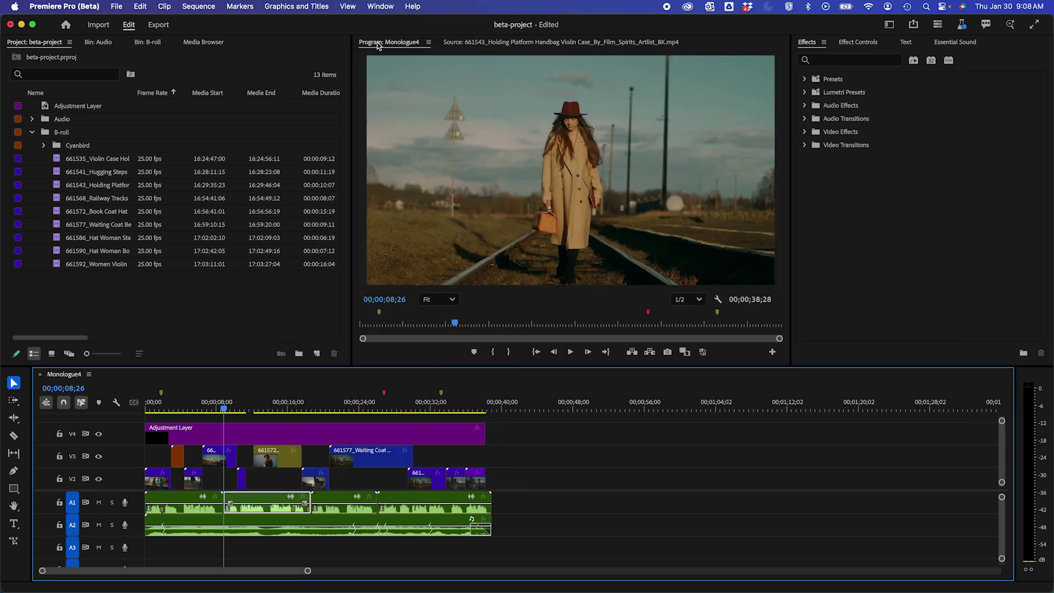
Switch Premiere to the Assembly workspace.
click(380, 6)
mouse_move(488, 23)
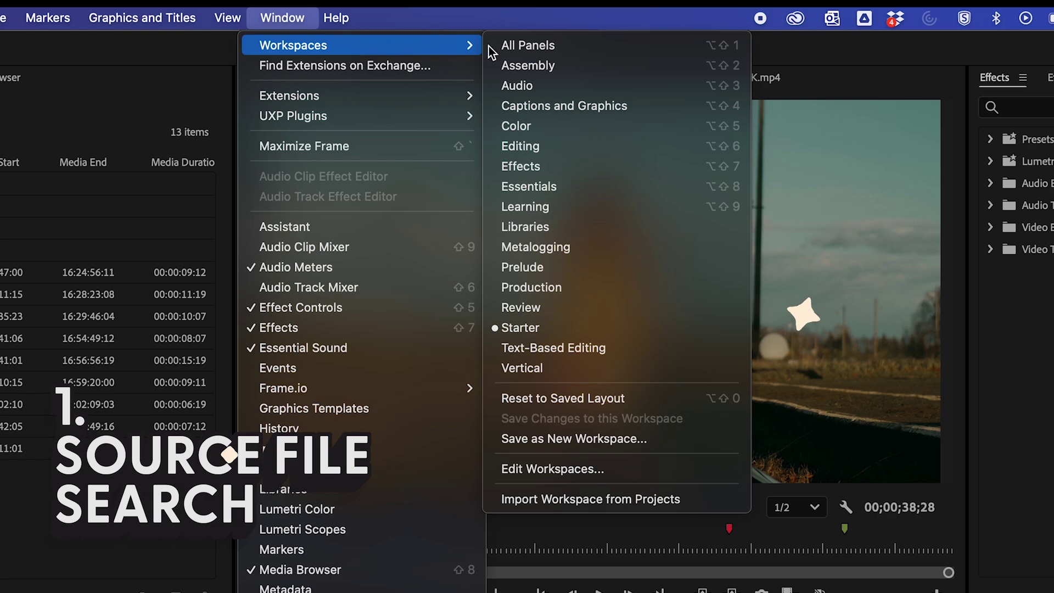
click(552, 65)
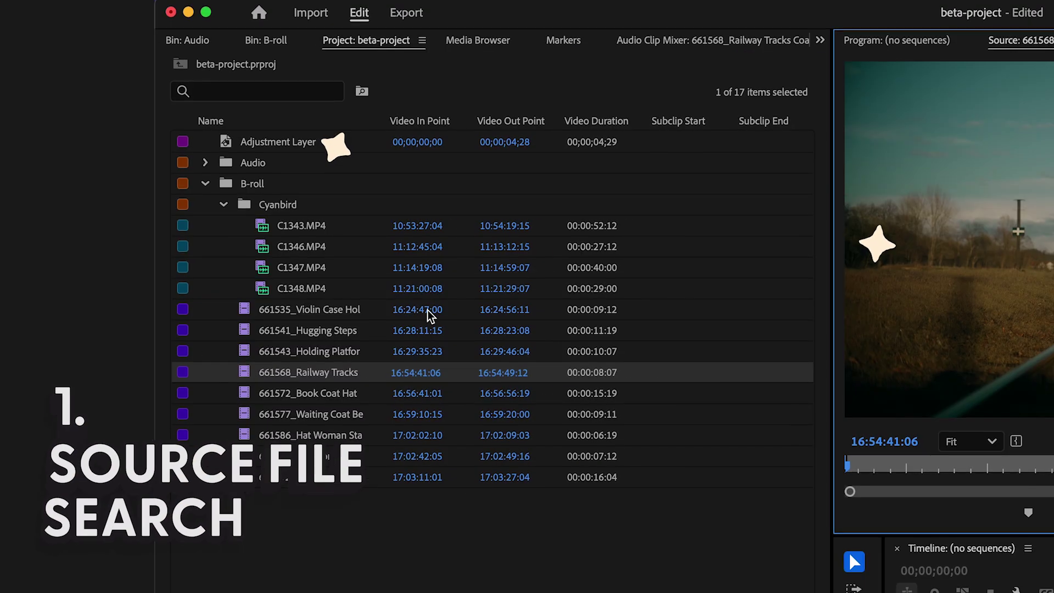
Scroll to the Scene column, enter 'scene 1' for the railway clip, then clear it again.
scroll(174, 214, right, 10)
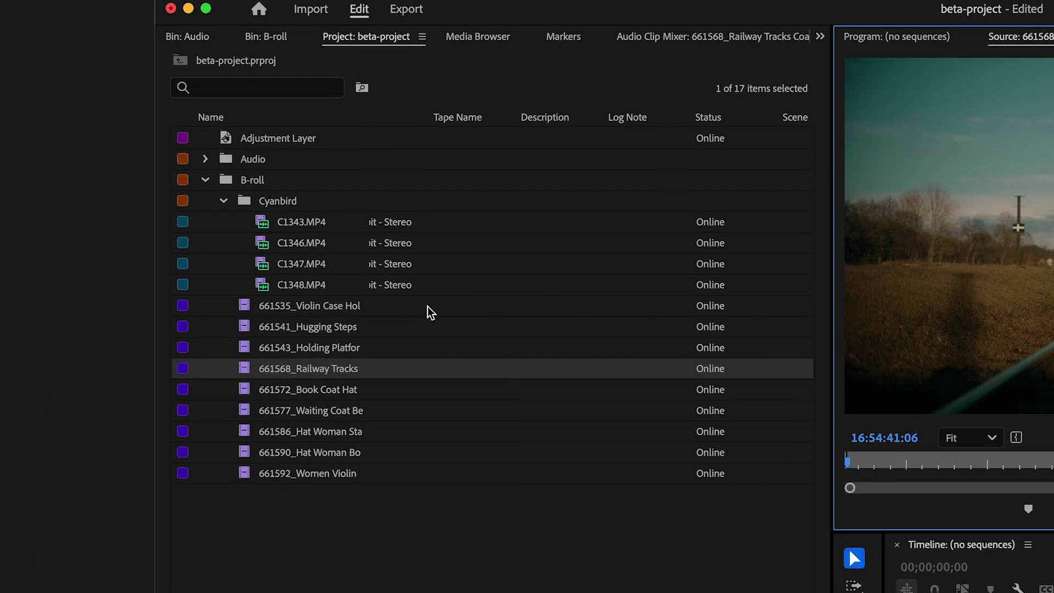
scroll(428, 305, right, 4)
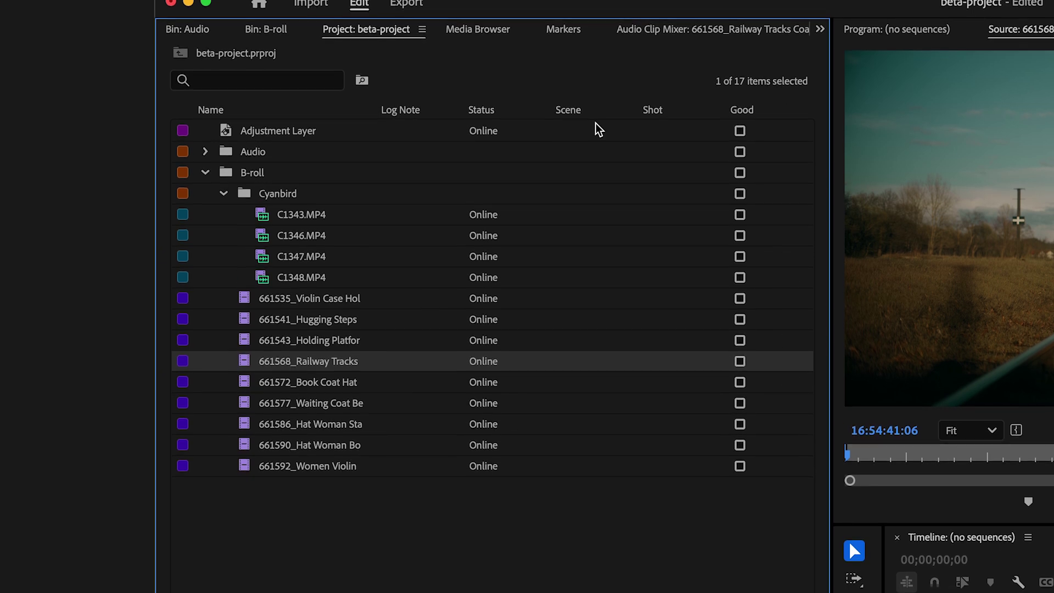
click(588, 358)
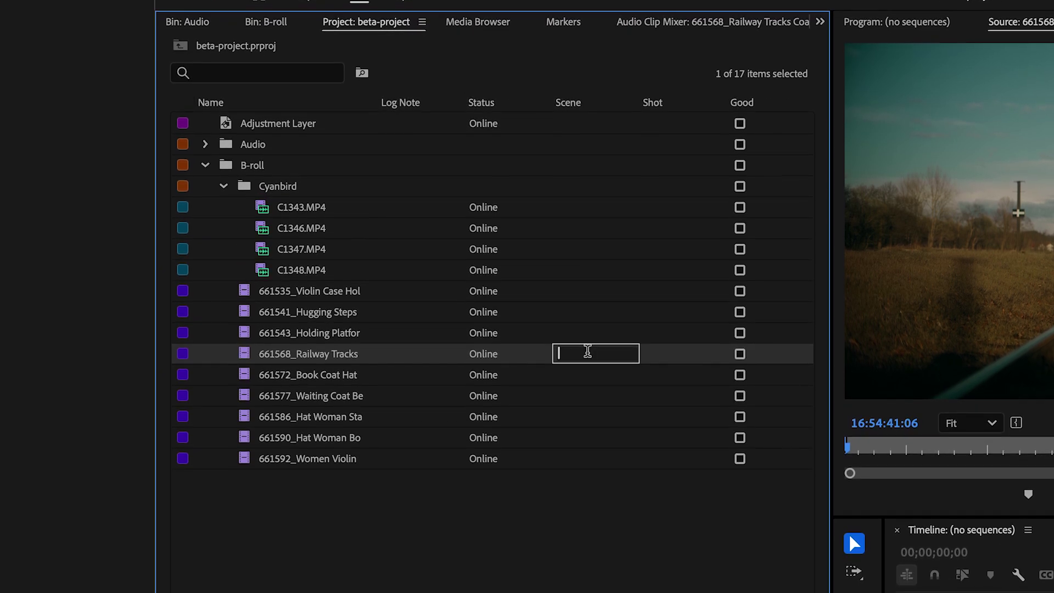
text(scene 1)
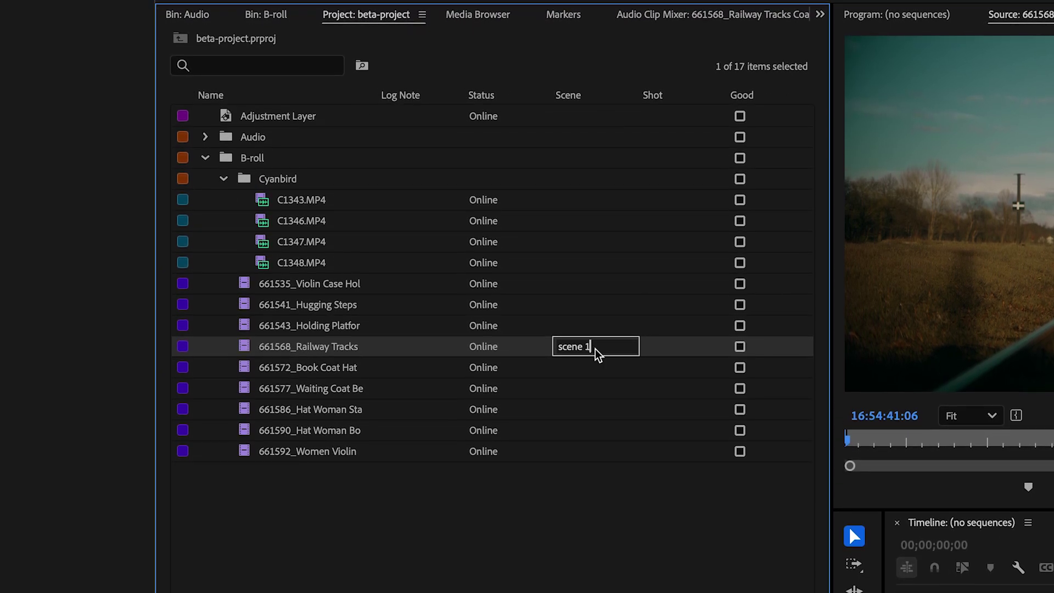
key(ctrl+a)
key(BackSpace)
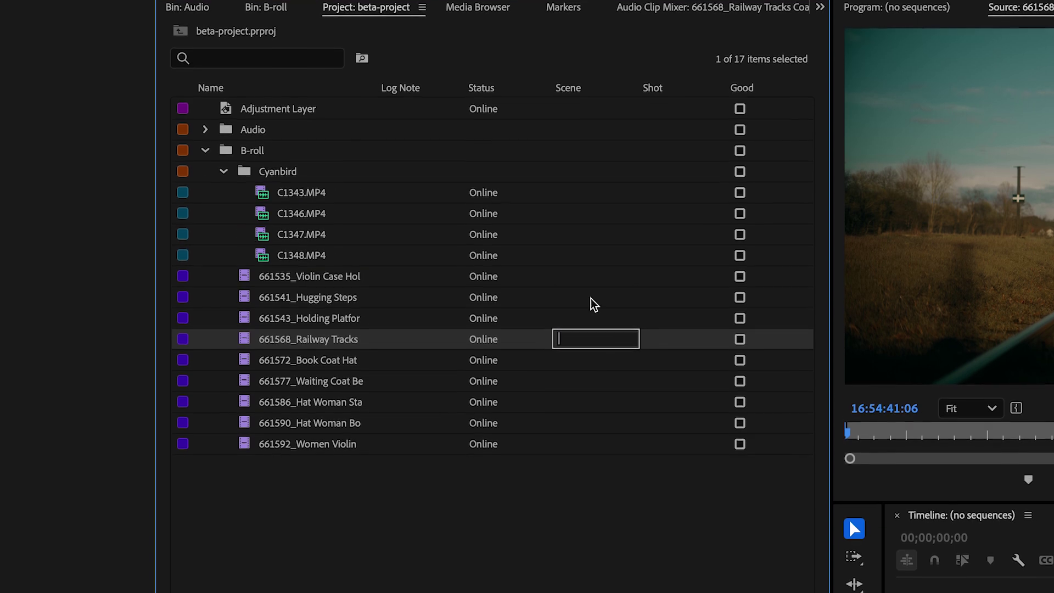
click(458, 466)
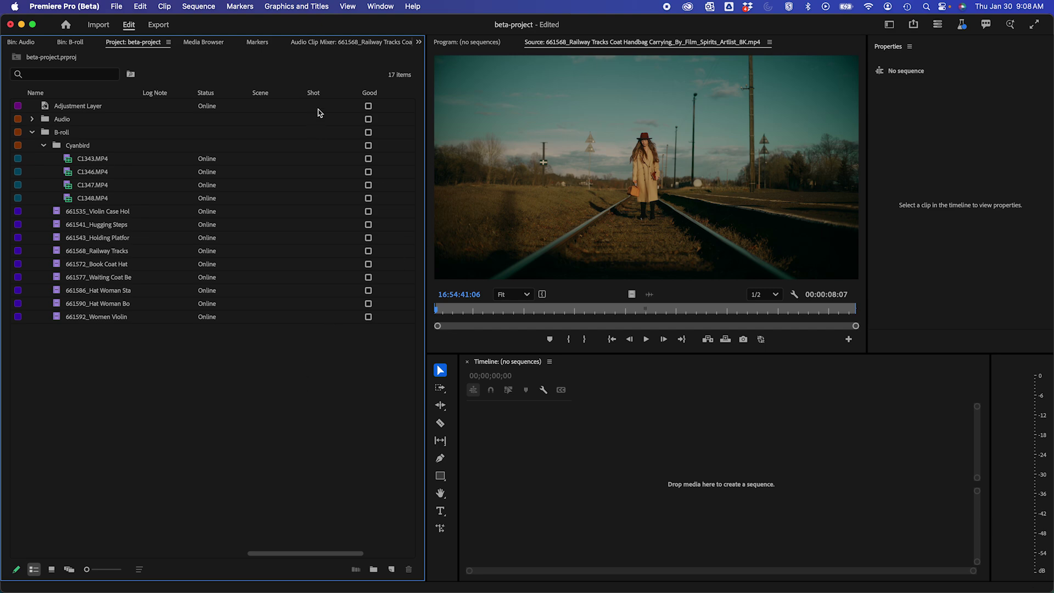
Open the Search panel from the Window menu, dock it beside Properties, and keep the Everything scope.
click(382, 6)
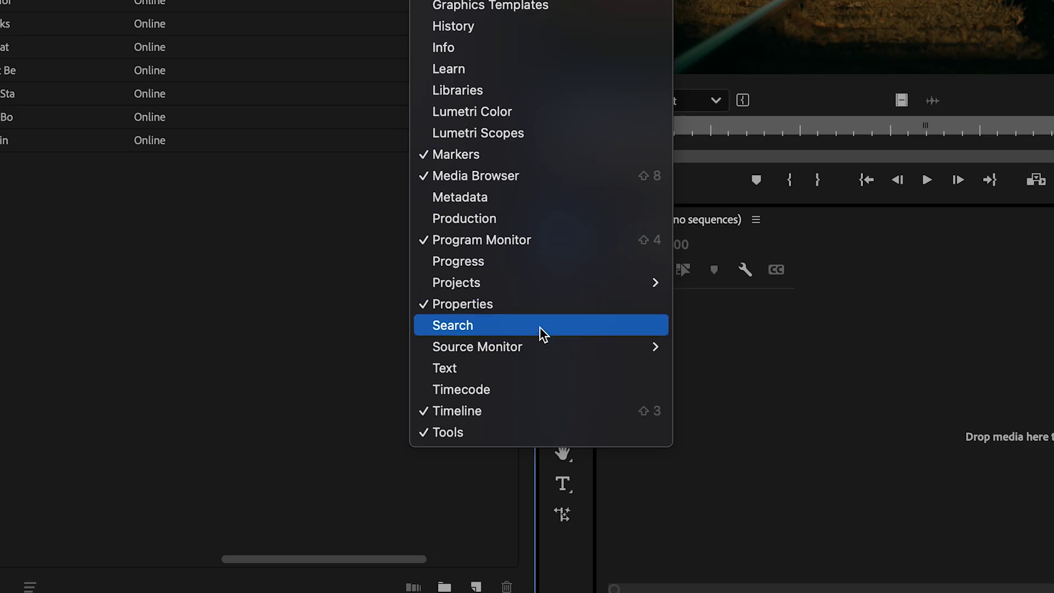
click(429, 423)
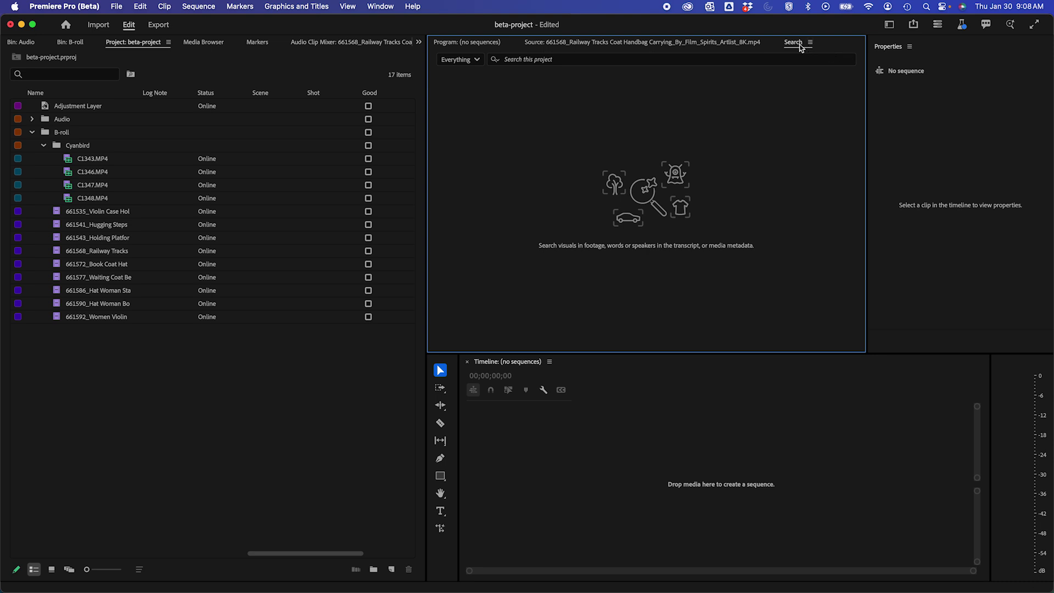
drag(801, 47, 955, 107)
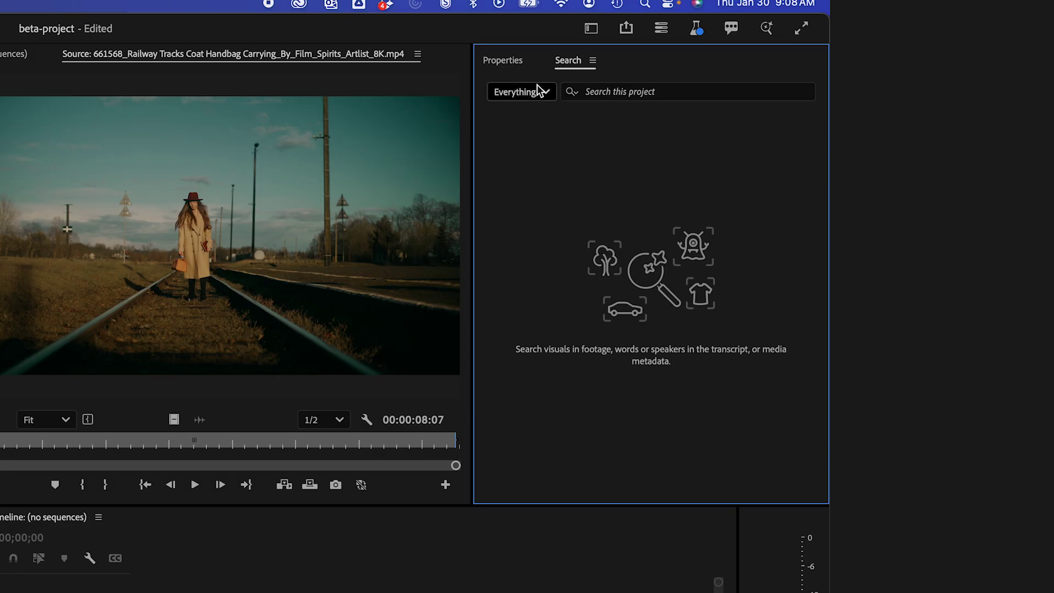
click(892, 68)
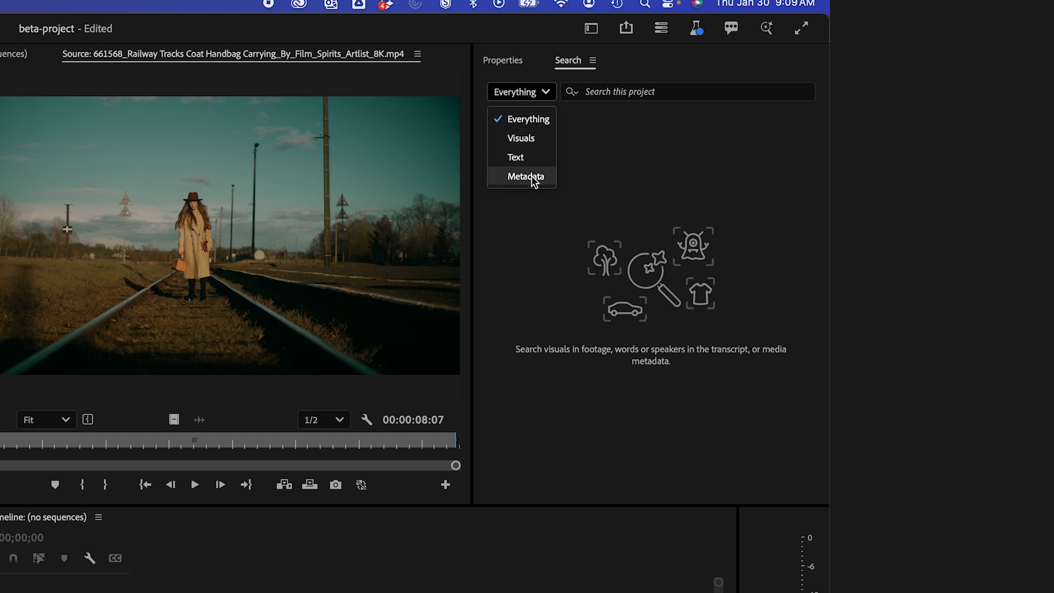
click(532, 119)
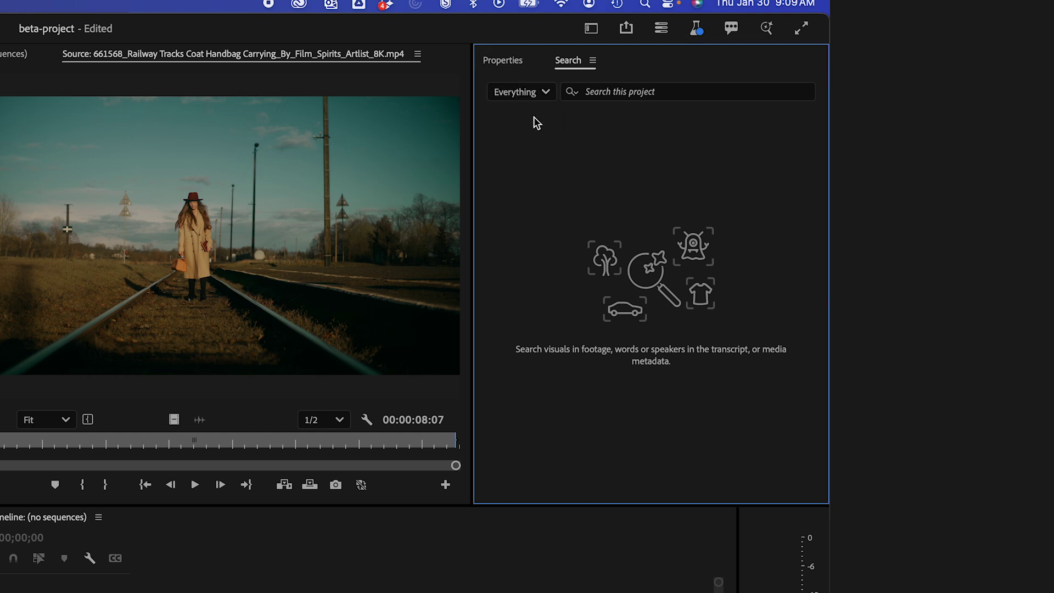
Search 'book', maximize the Search panel, then search 'stairs' and play the stairs shot.
click(627, 89)
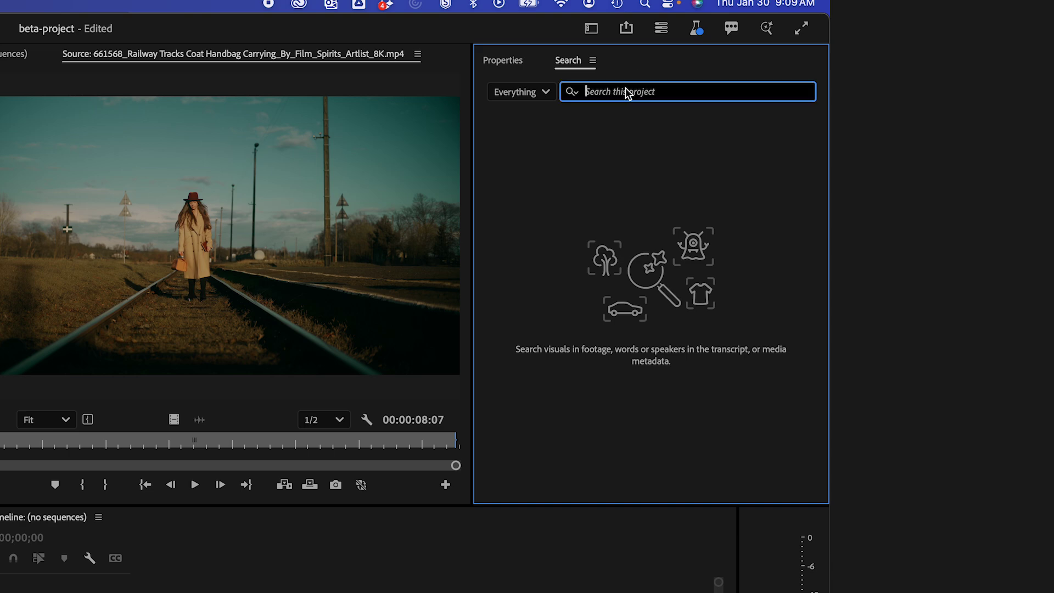
text(bo)
text(ok)
key(Return)
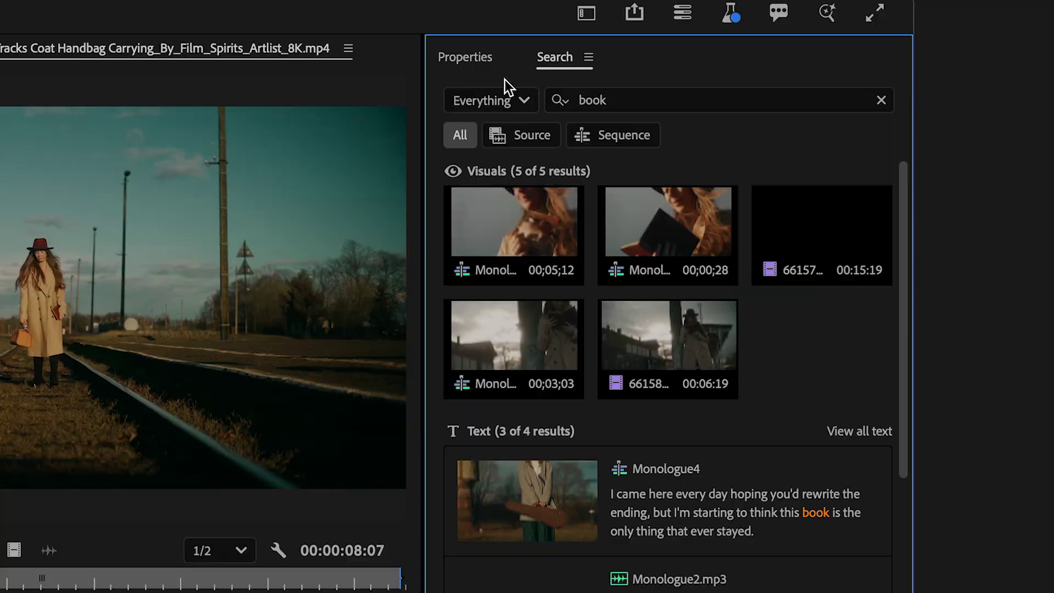
key(grave)
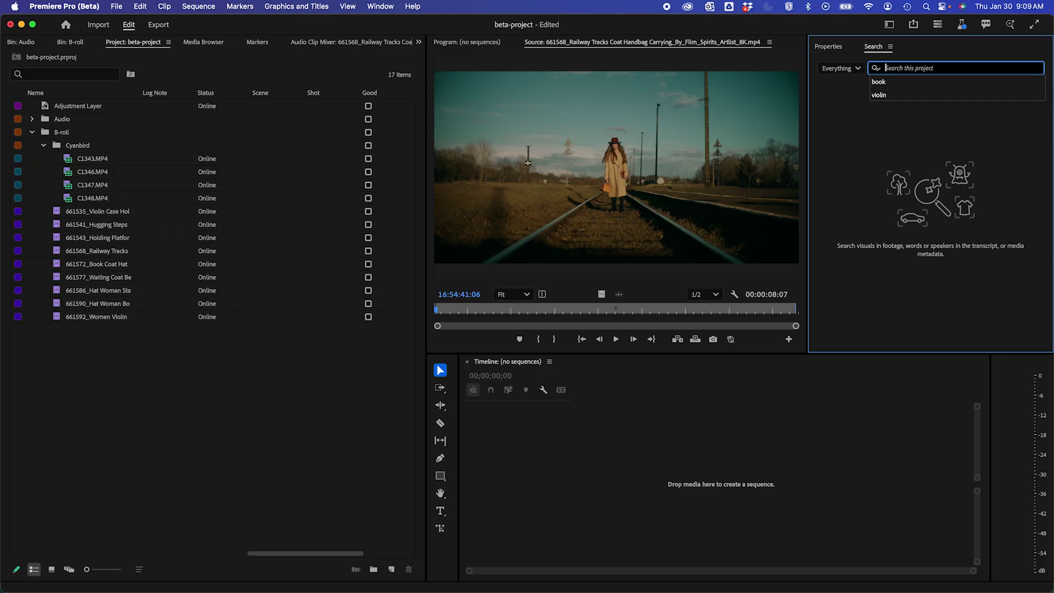
text(tairs)
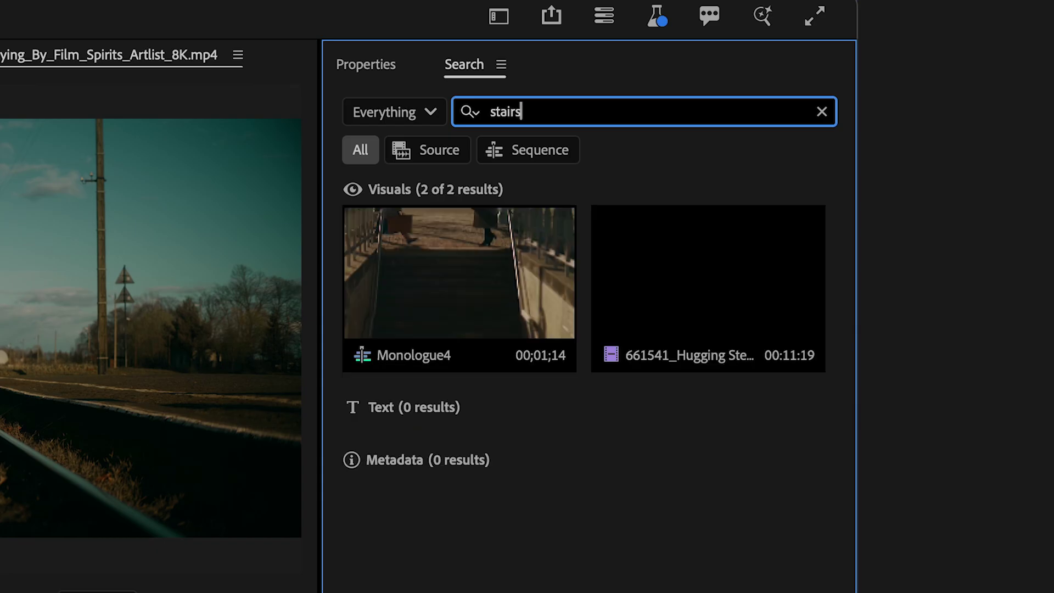
click(660, 278)
key(space)
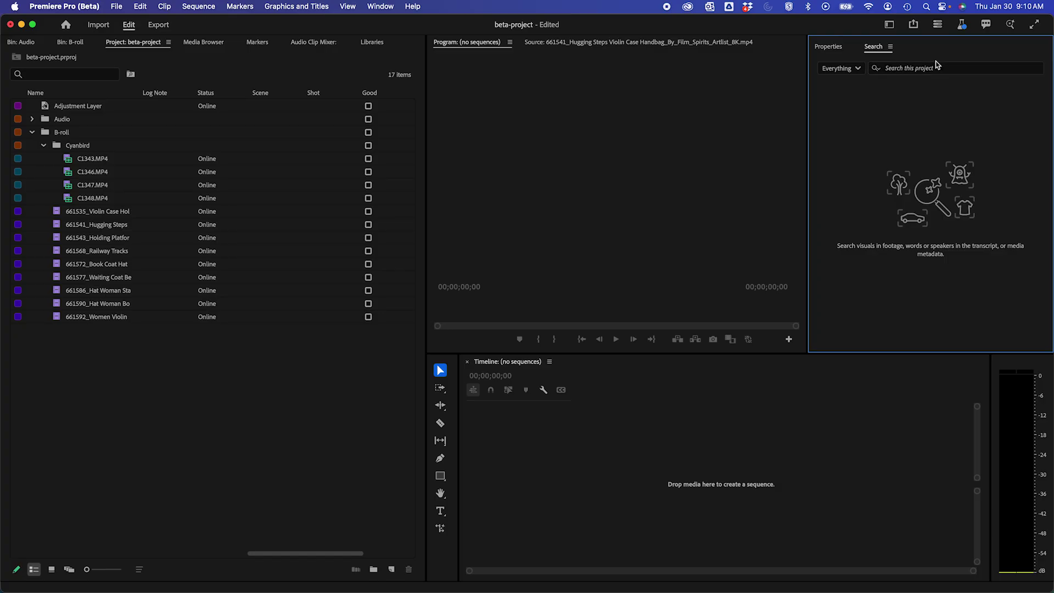
Search 'train' and preview the railway tracks and violin case clips.
click(937, 66)
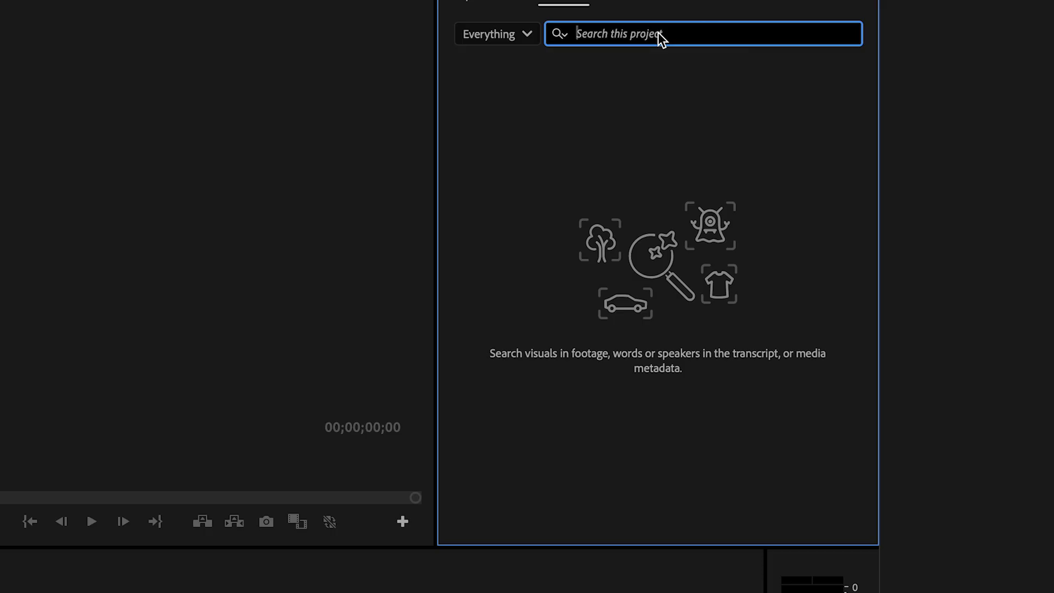
text(train)
key(Return)
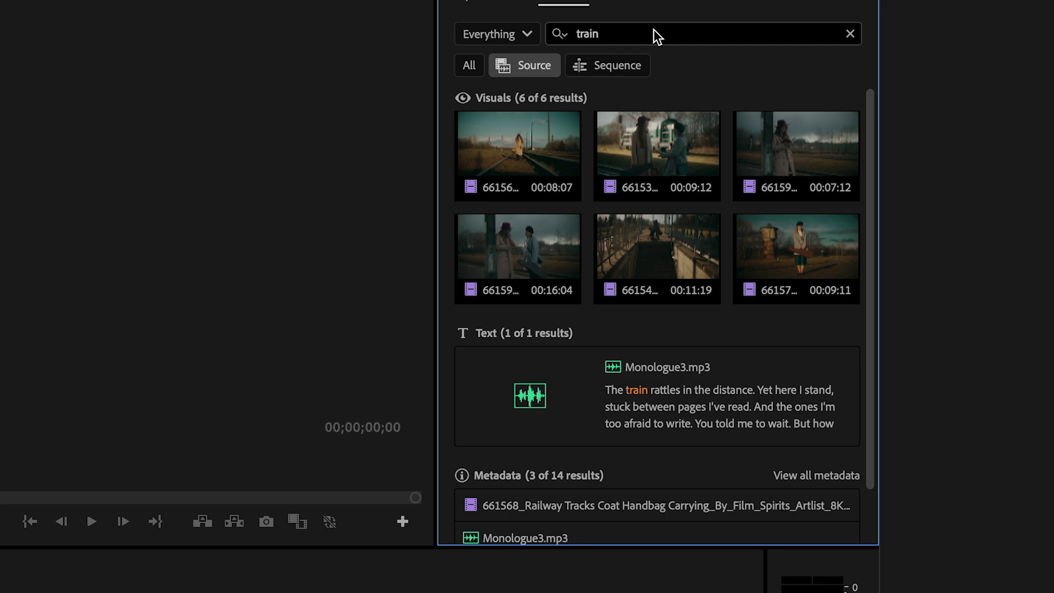
click(516, 140)
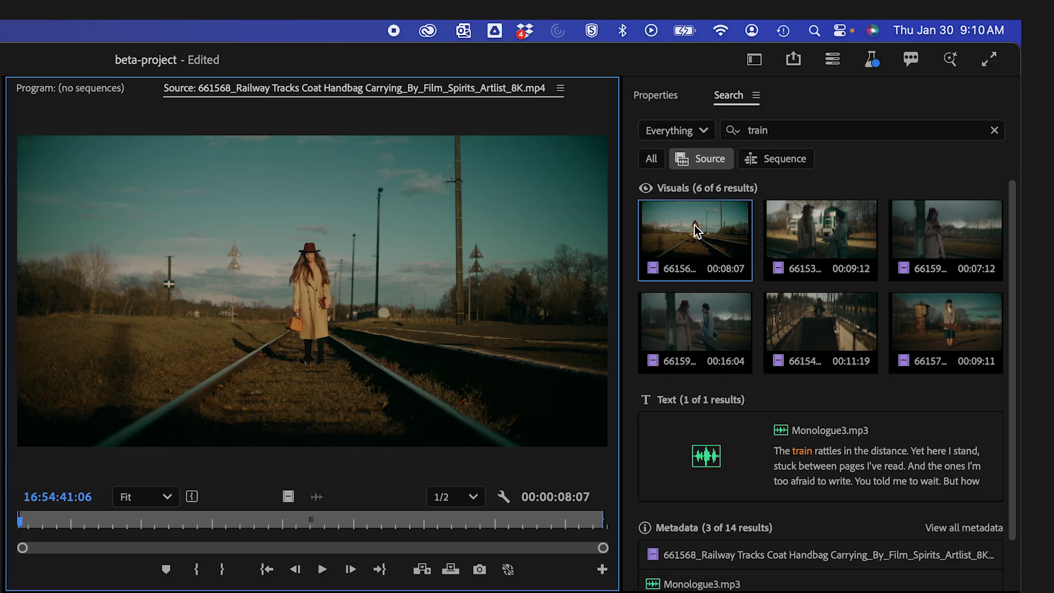
click(842, 234)
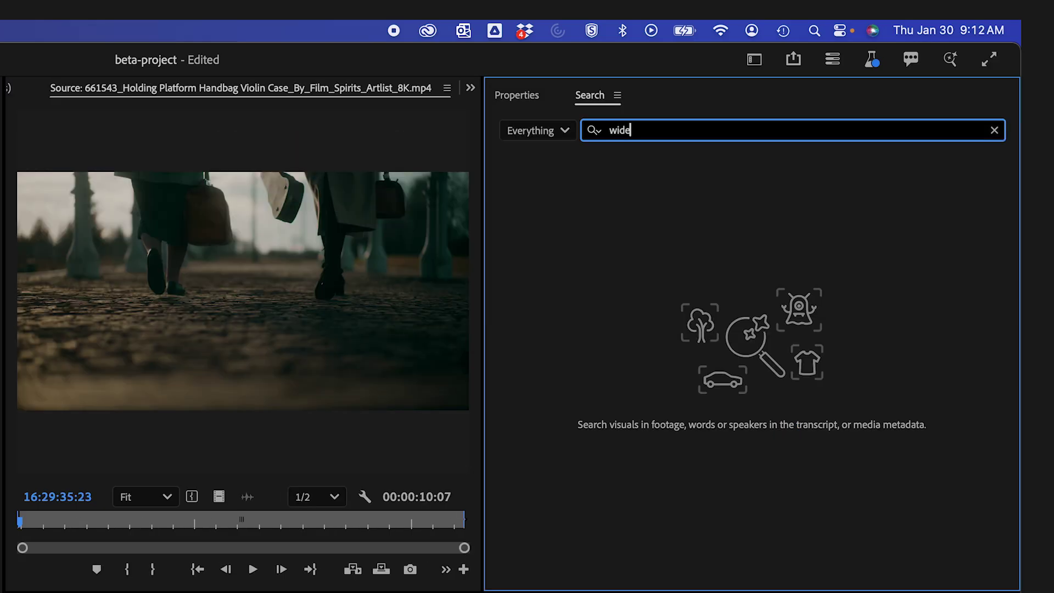
Search 'wide angle' to load the railway clip, then replace the query with 'feet' and select the result.
text(ang)
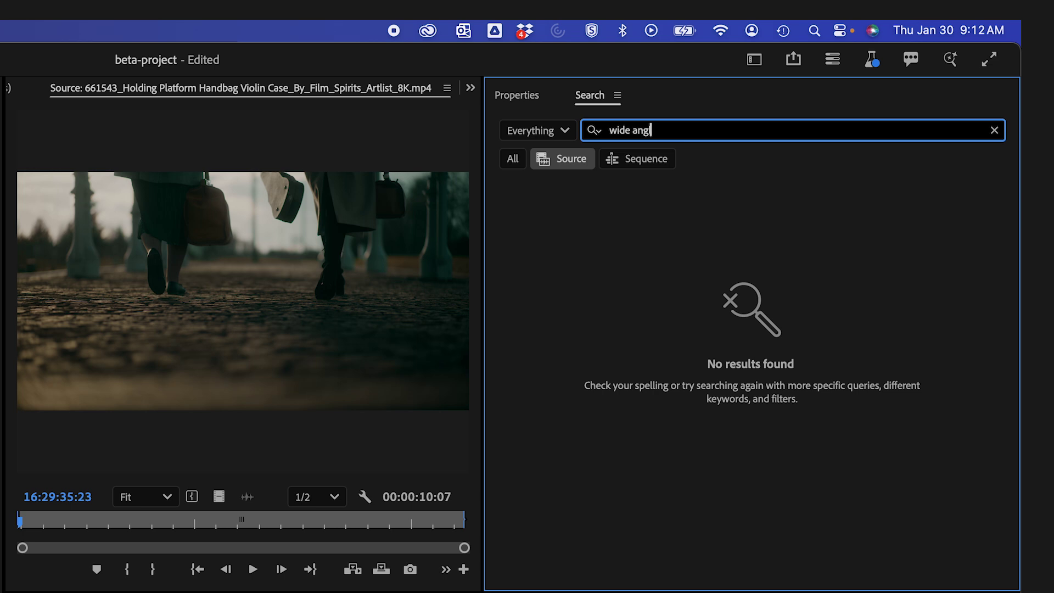
text(le)
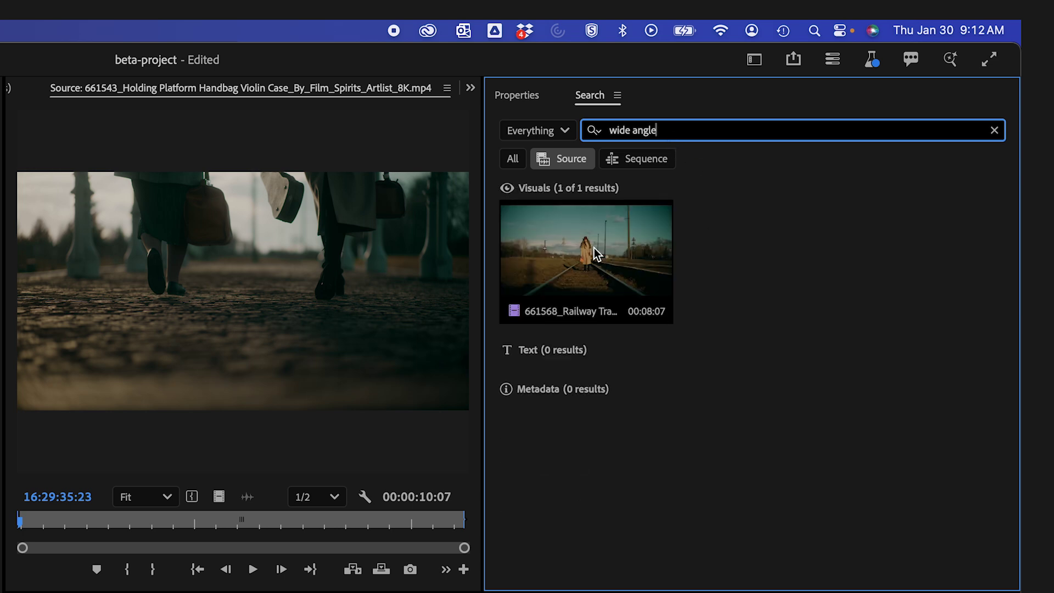
click(594, 248)
click(656, 123)
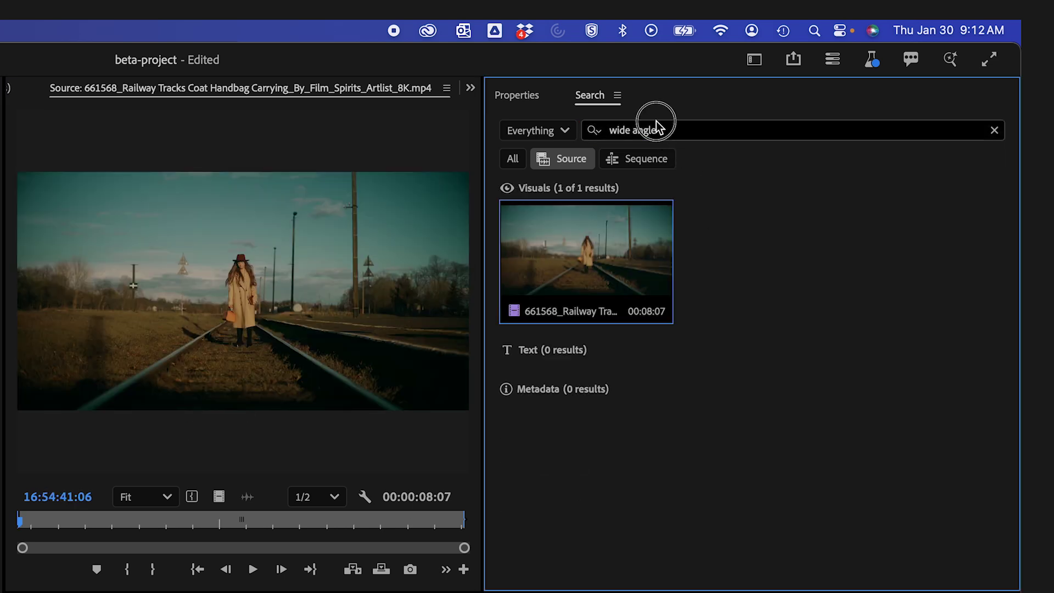
key(super+a)
key(BackSpace)
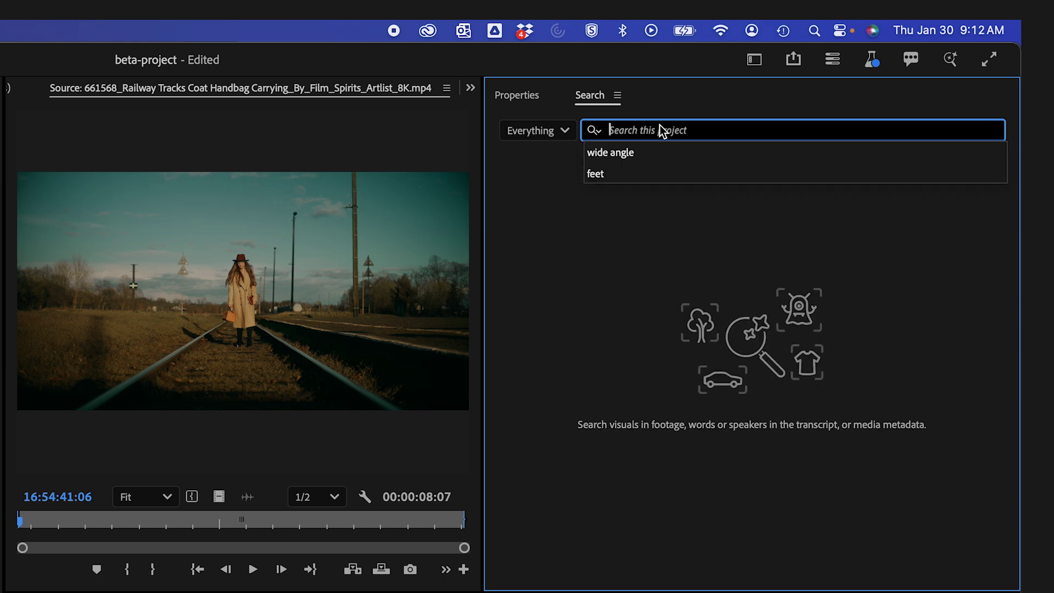
text(feet)
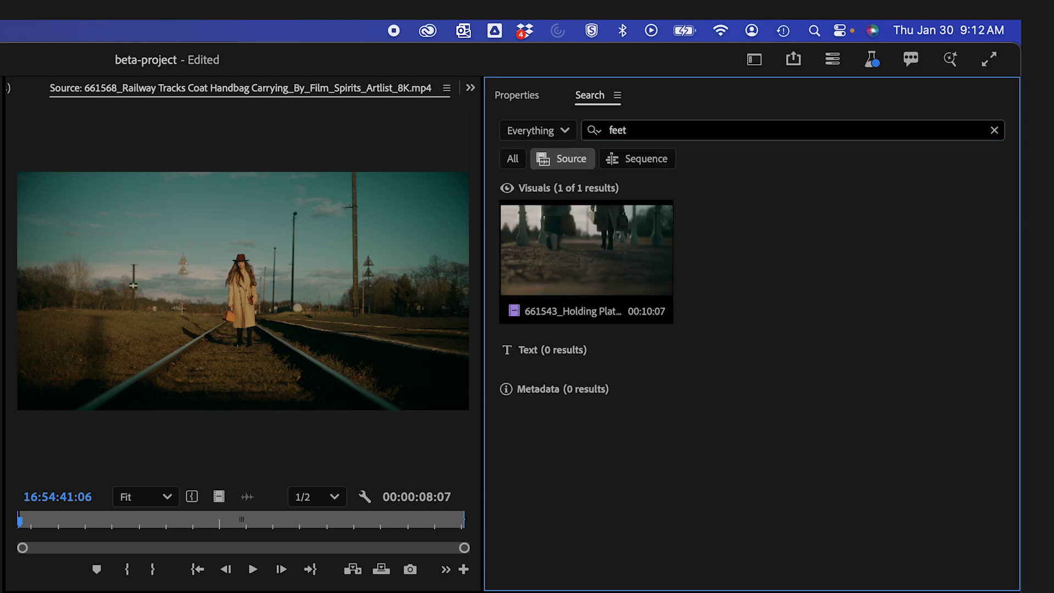
click(611, 253)
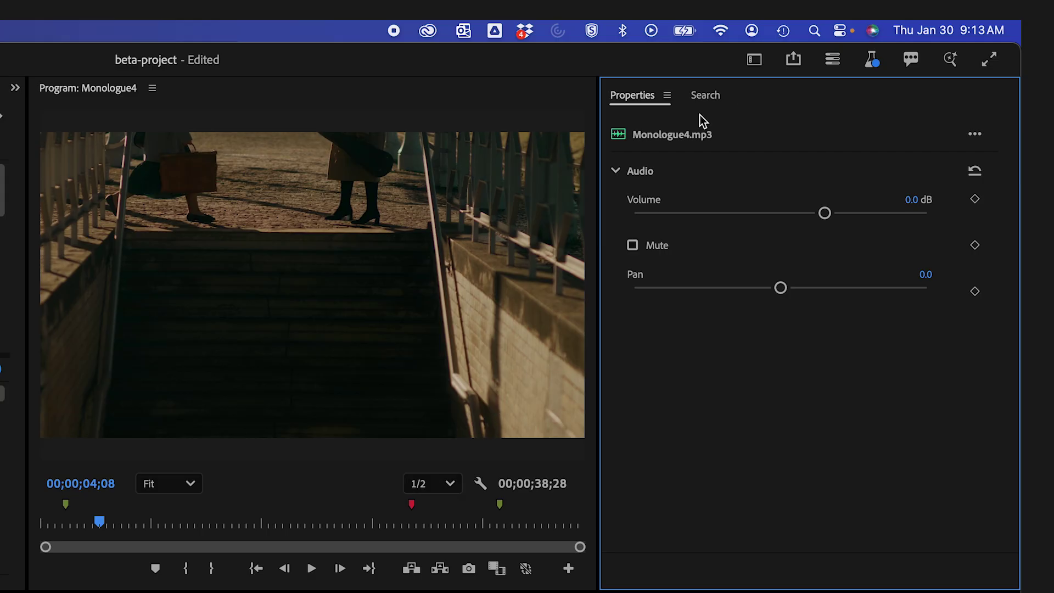
Search 'feet' with the Sequence filter, jump to the feet shot, and scrub through it.
click(709, 95)
click(761, 133)
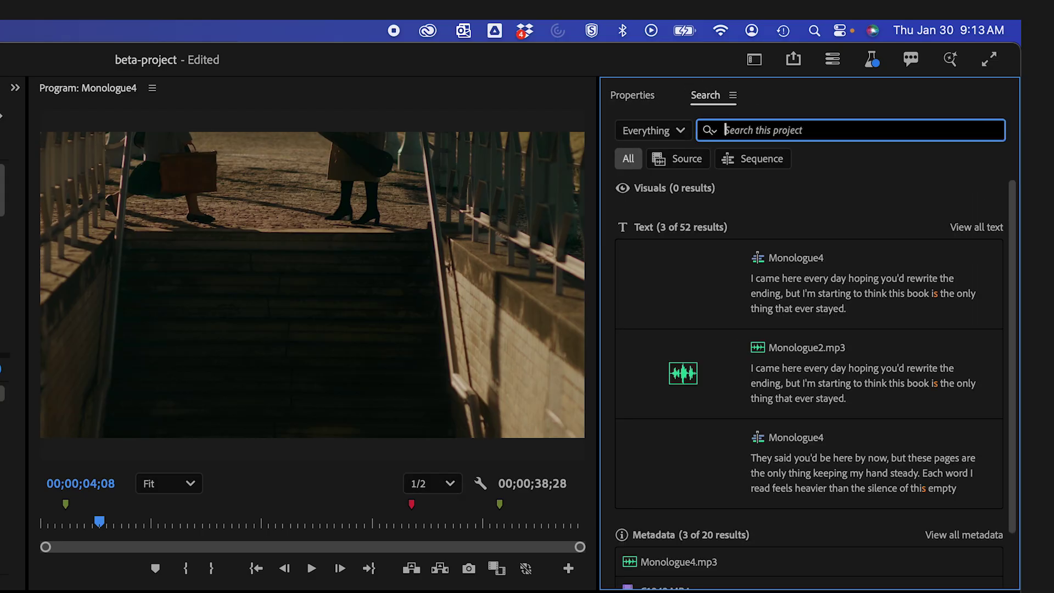
text(feet)
key(Return)
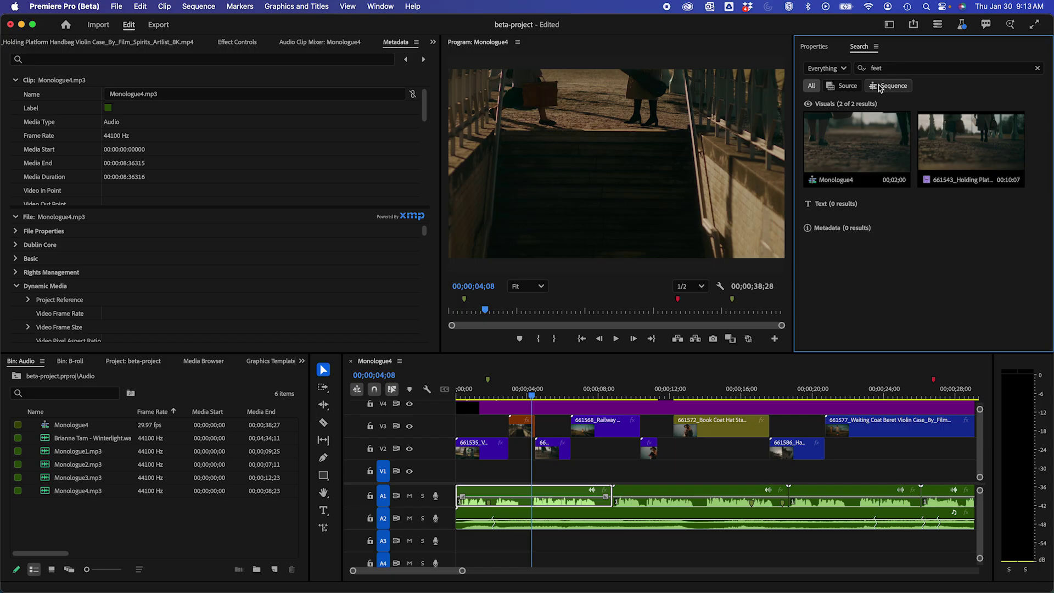
click(749, 161)
click(846, 140)
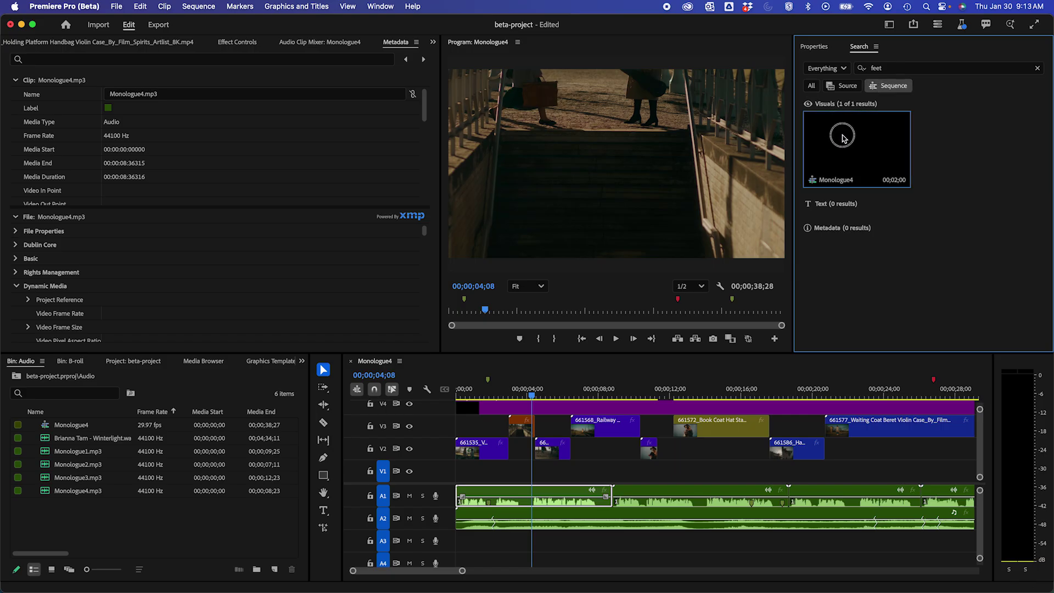
drag(533, 385, 543, 385)
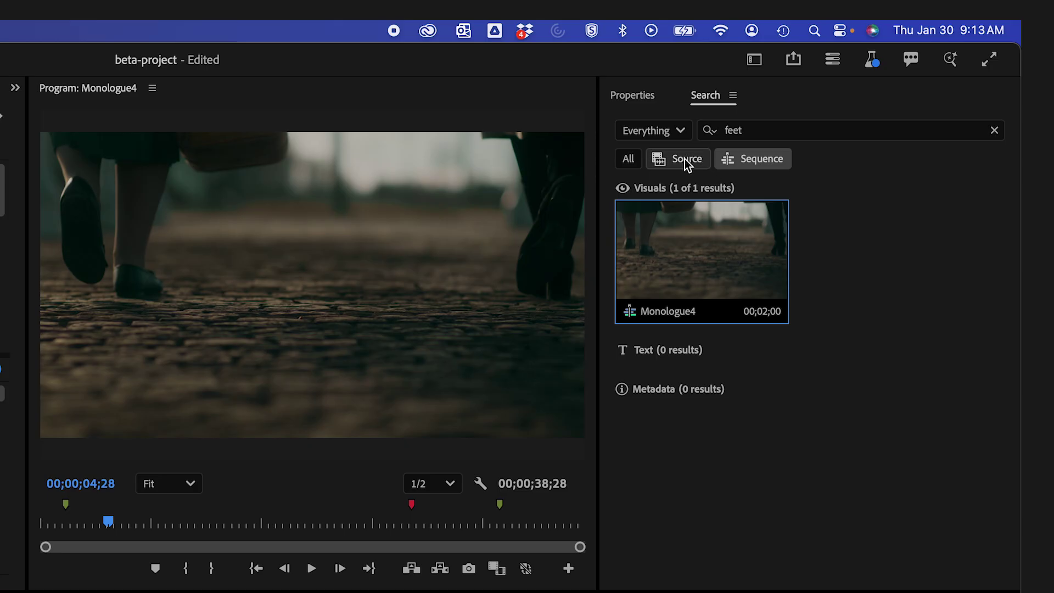
Search 'stairs' in sequences, jump to that shot, then move the playhead to the woman shot at 15;06.
click(846, 88)
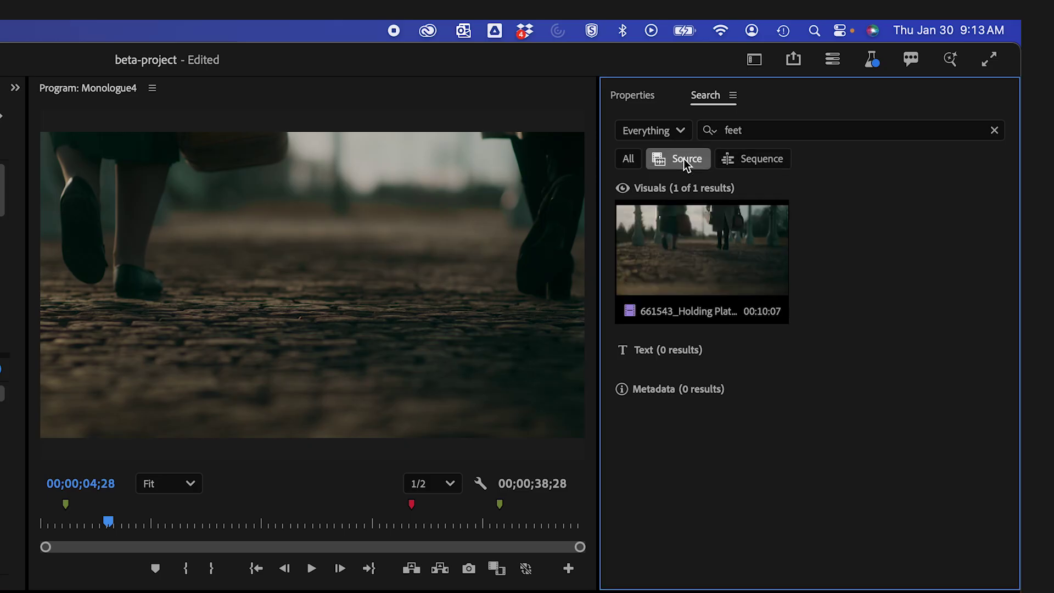
click(737, 159)
click(772, 138)
text(s)
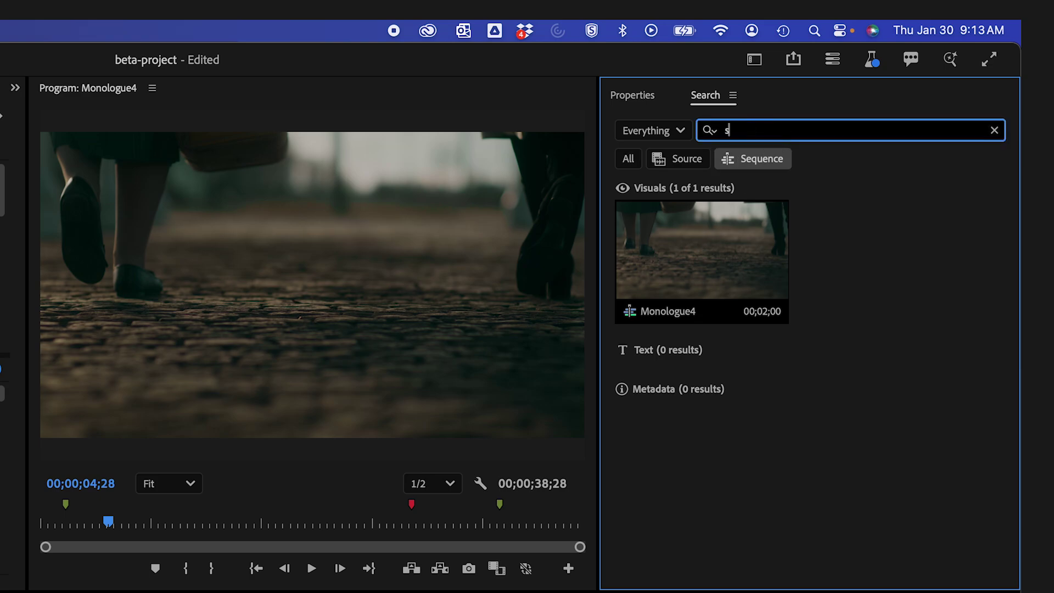
text(tairs)
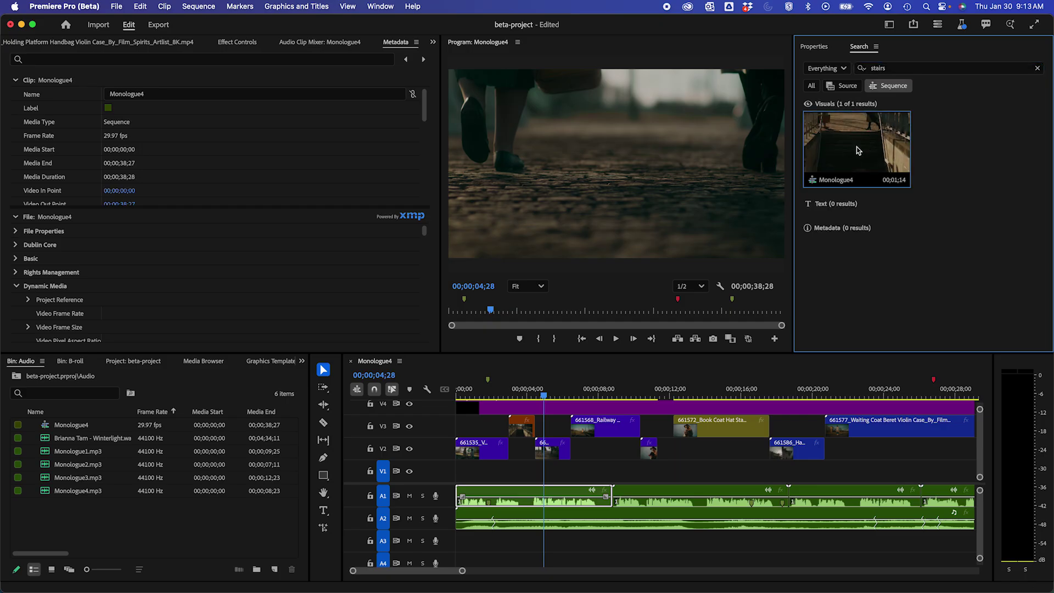
click(859, 151)
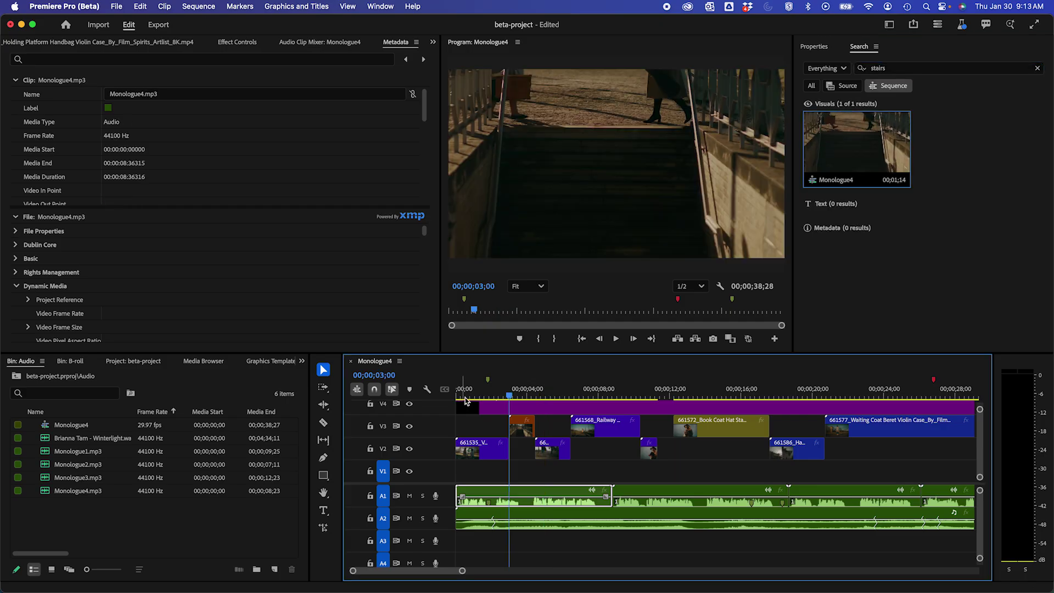
drag(465, 397, 727, 392)
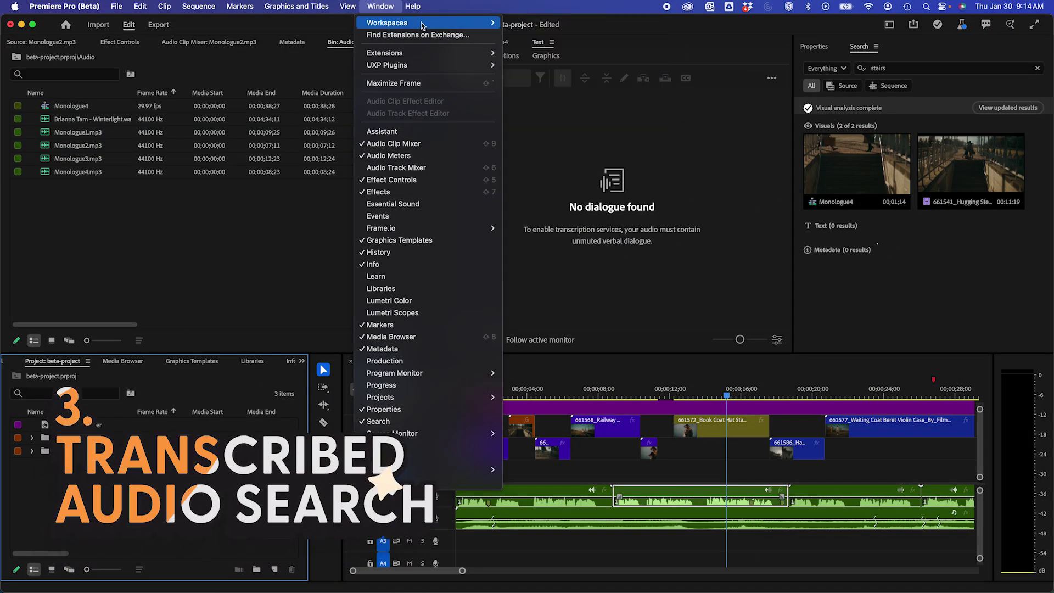
Switch to Text-Based Editing, open Monologue1.mp3 and vo copy.m4a, and transcribe the source clip.
mouse_move(489, 23)
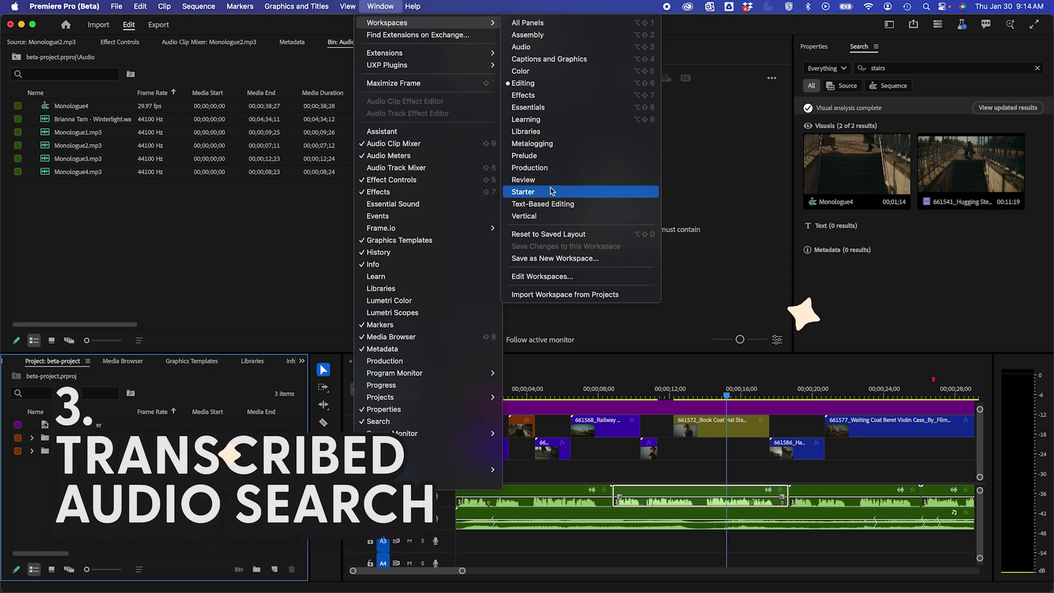
click(552, 204)
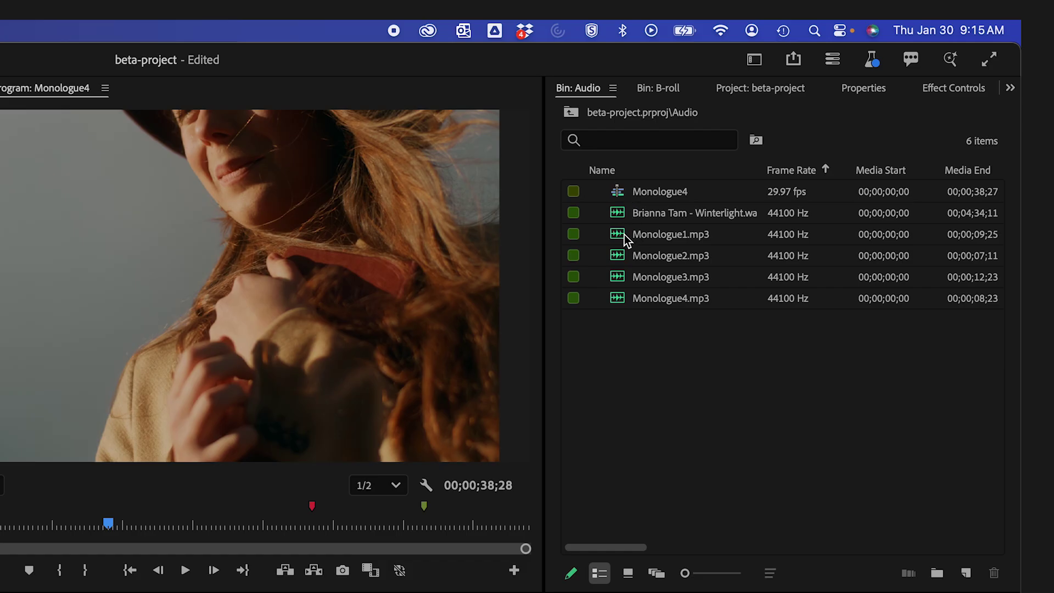
double_click(624, 235)
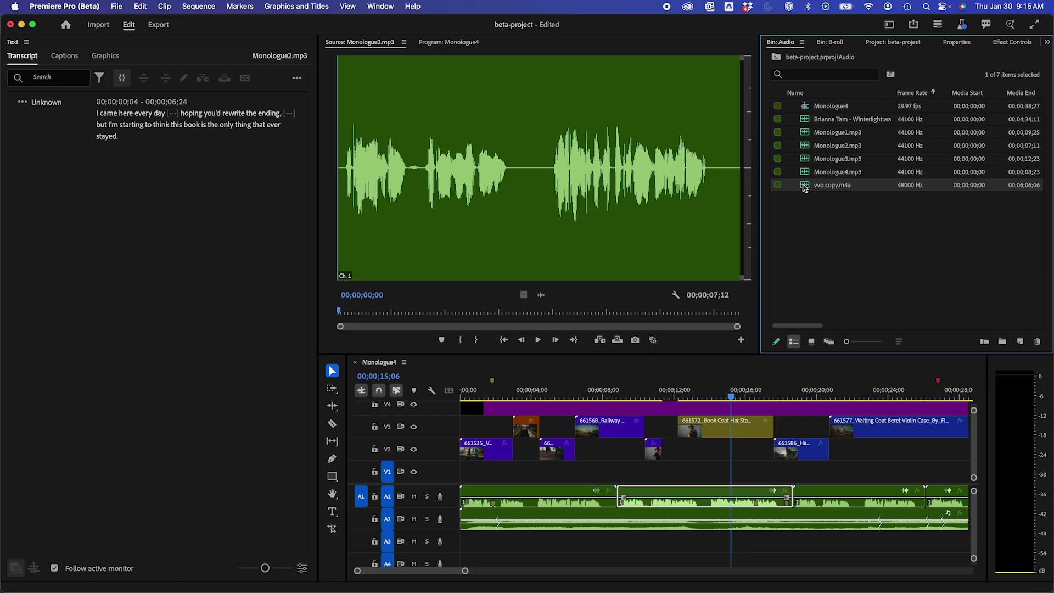
double_click(805, 187)
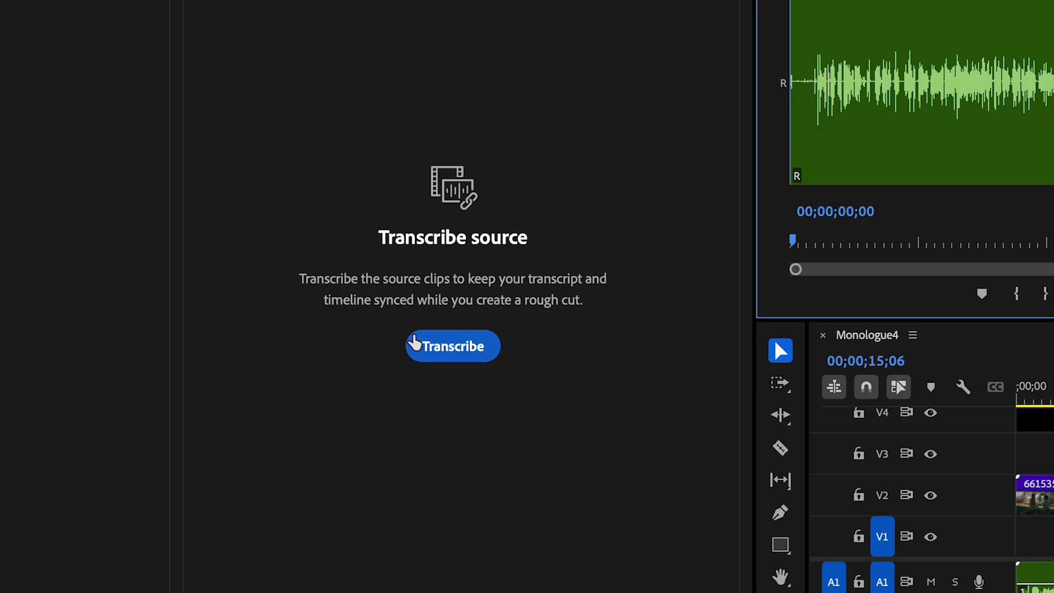
click(461, 350)
click(769, 368)
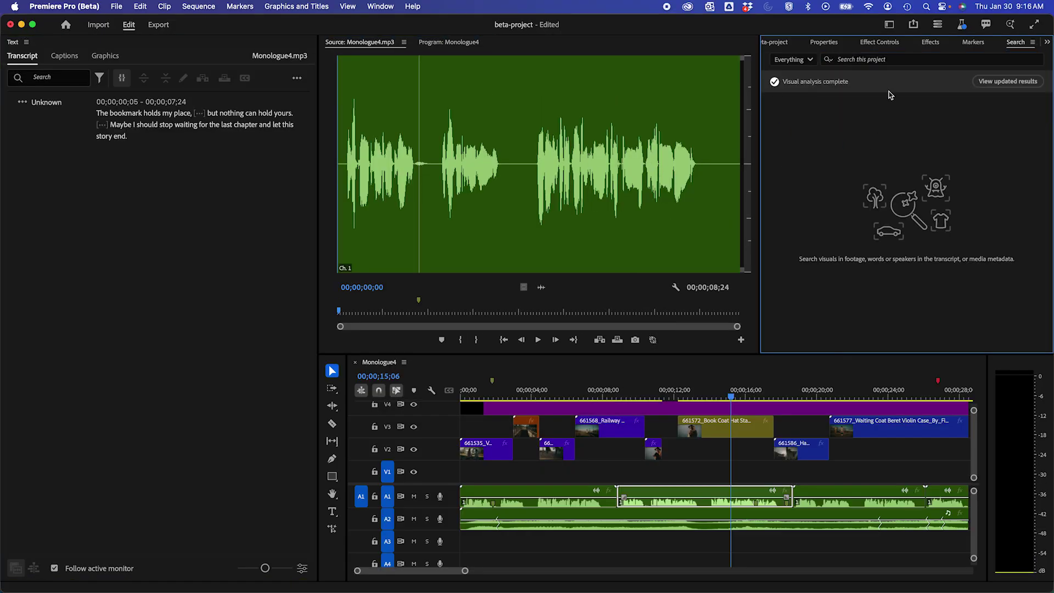
Search the transcripts for 'pages' and open Monologue3.mp3's transcript at that word.
click(871, 61)
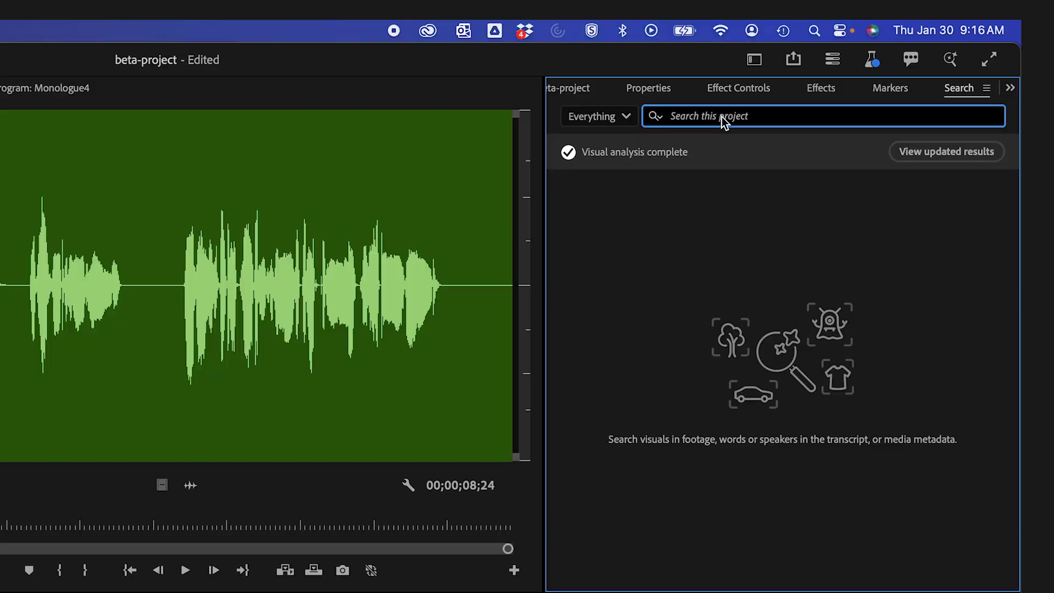
text(pages)
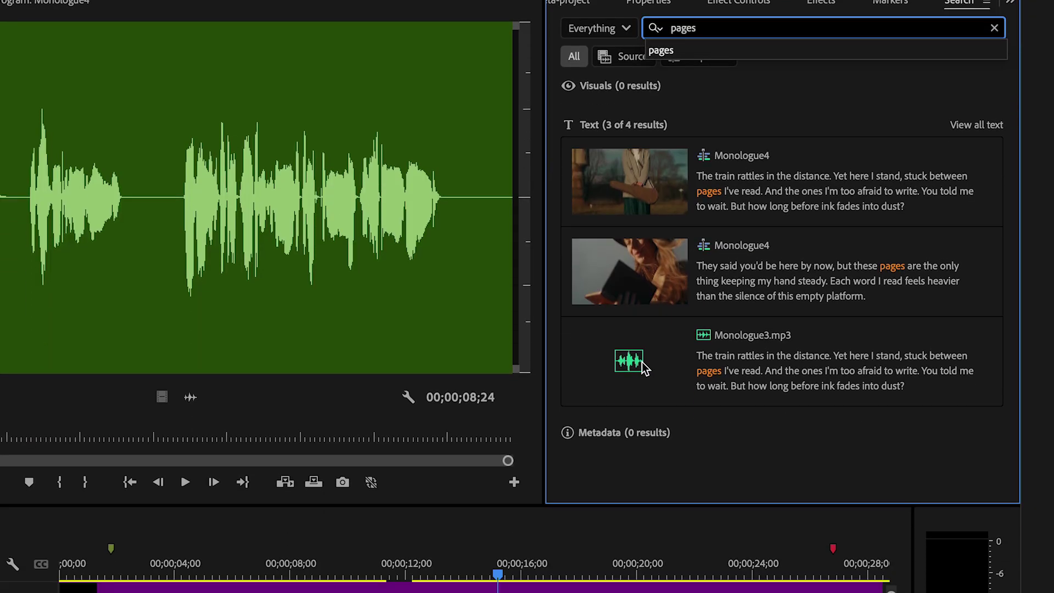
click(643, 363)
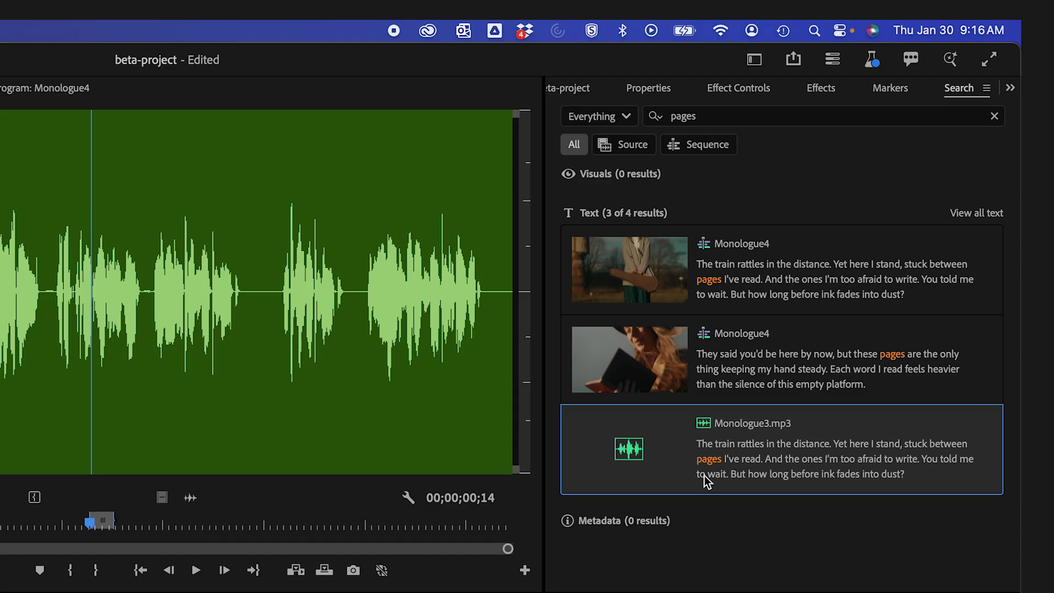
click(723, 454)
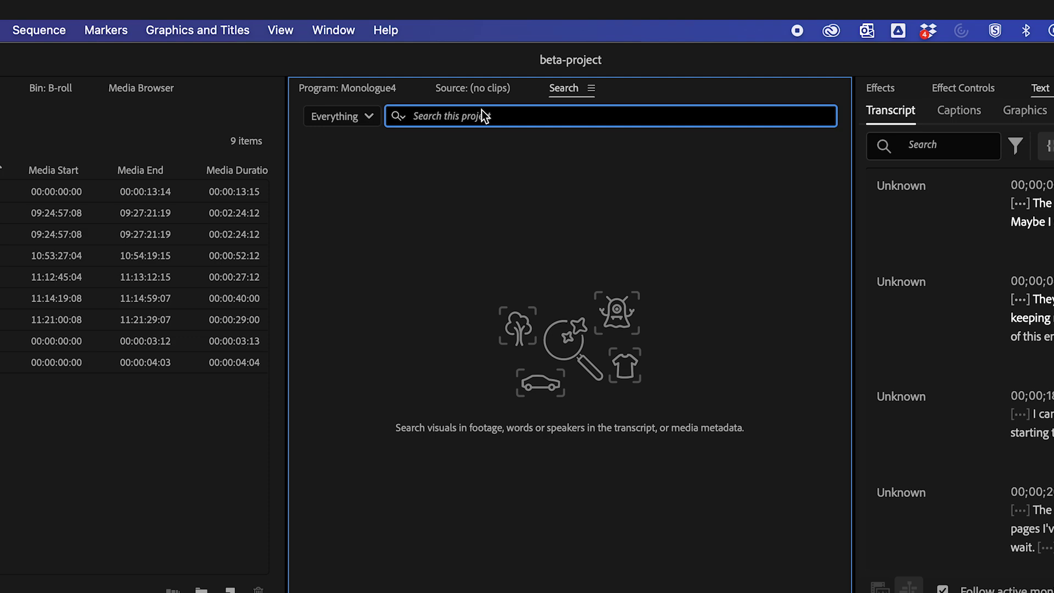
Type 'slog' into the project search to list the slate and camera-test visual matches.
text(slog)
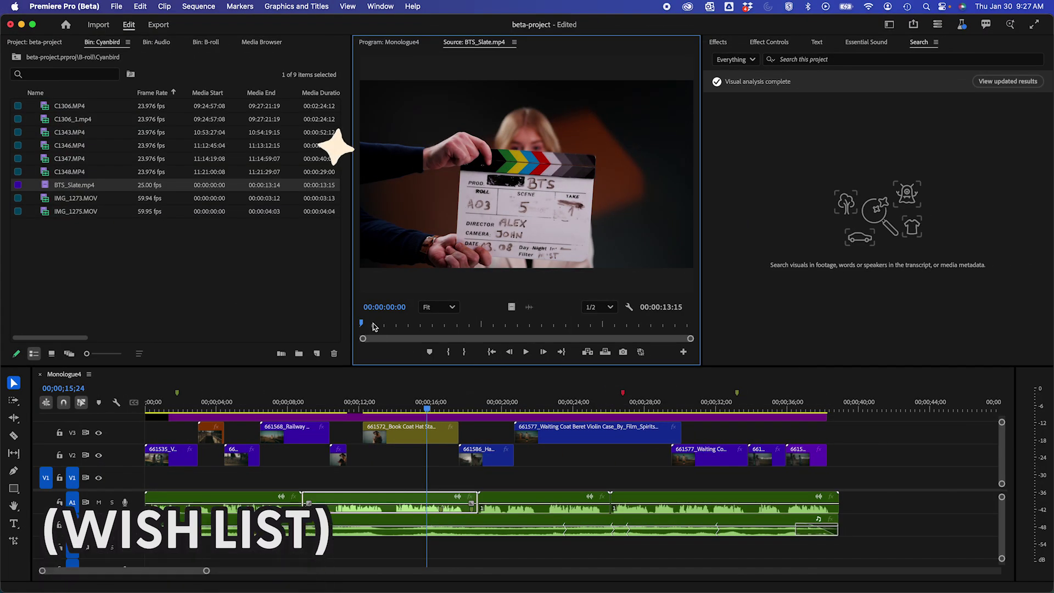
Step BTS_Slate to 00:00:00:23, search 'Scene 5', then replace the query with the name on the slate.
click(380, 324)
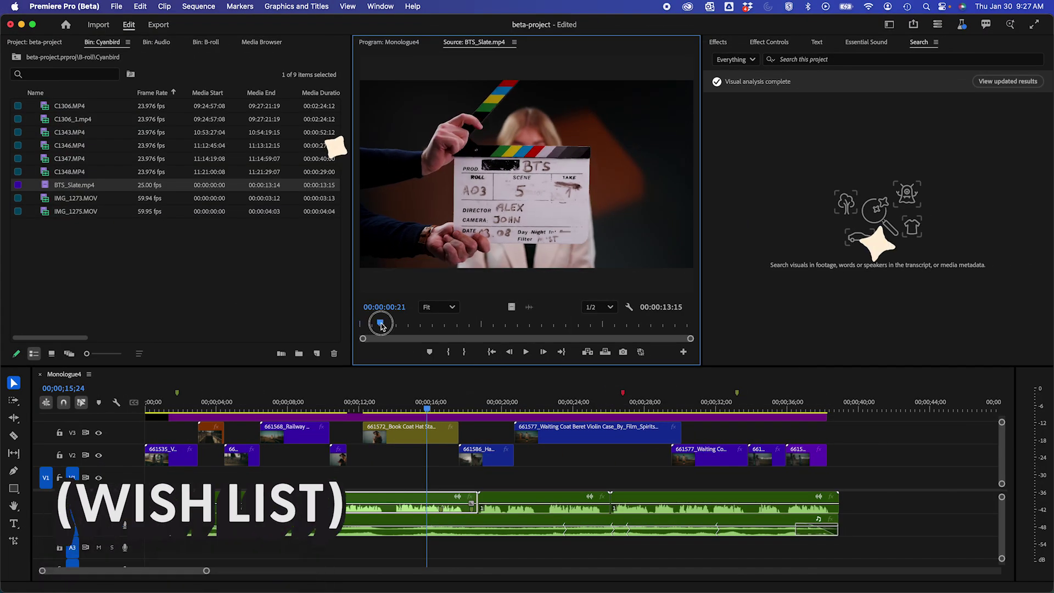
drag(381, 325, 383, 325)
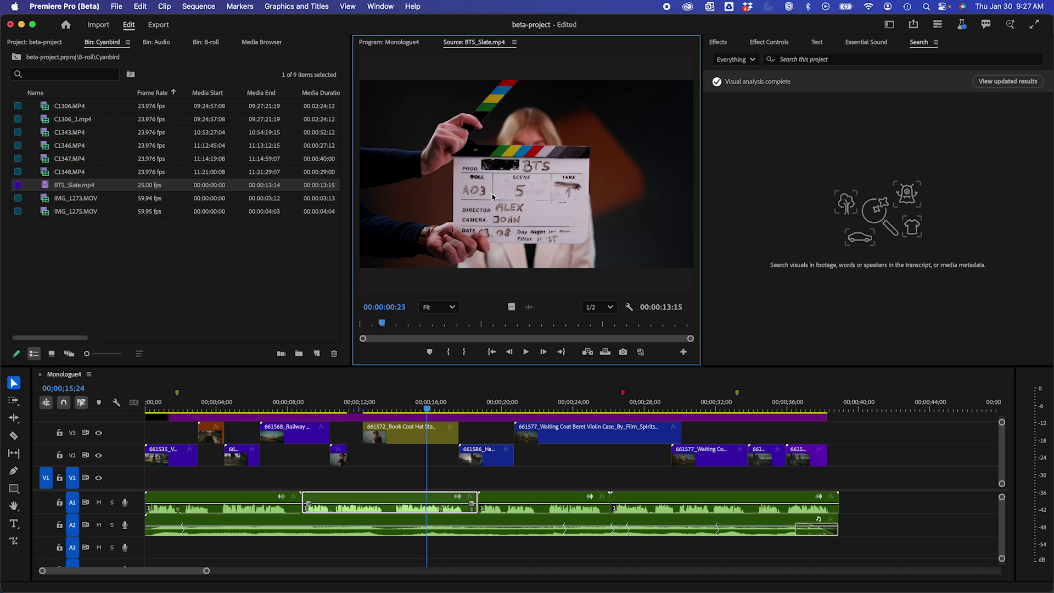
click(841, 60)
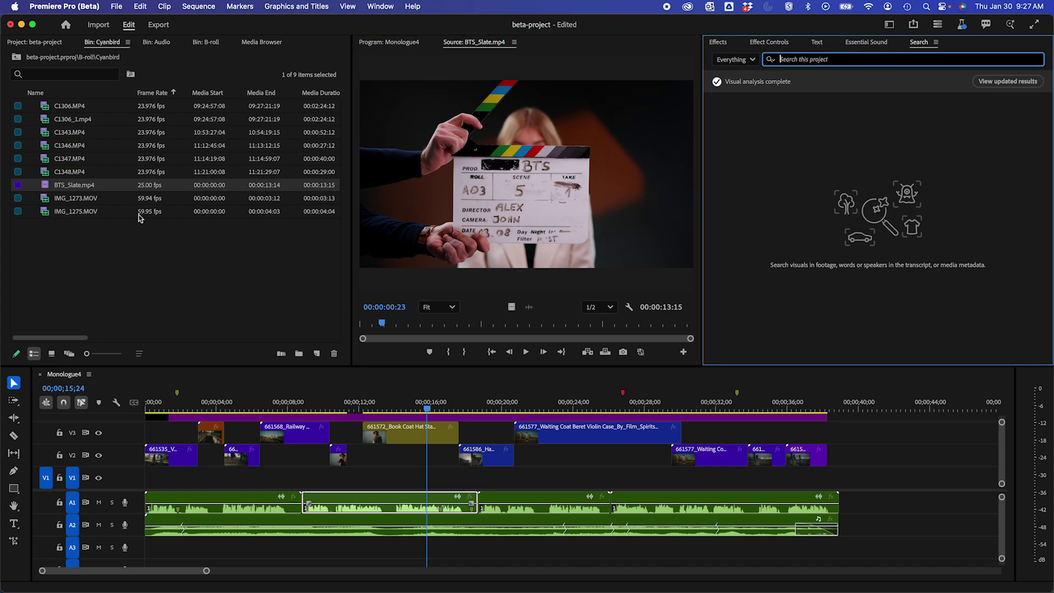
text(Scene 5)
triple_click(804, 61)
text(Al)
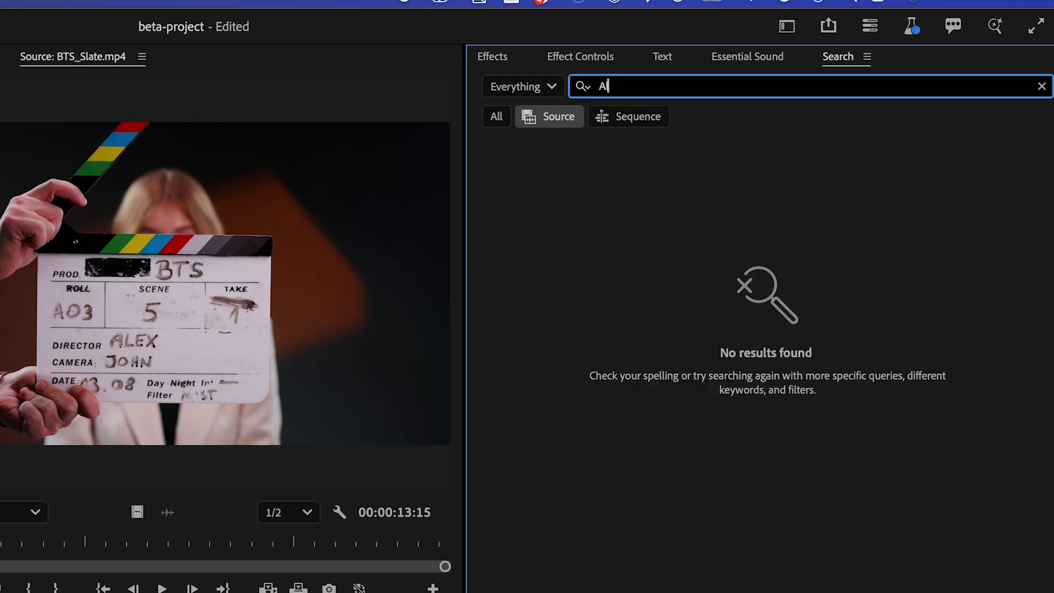
text(ex)
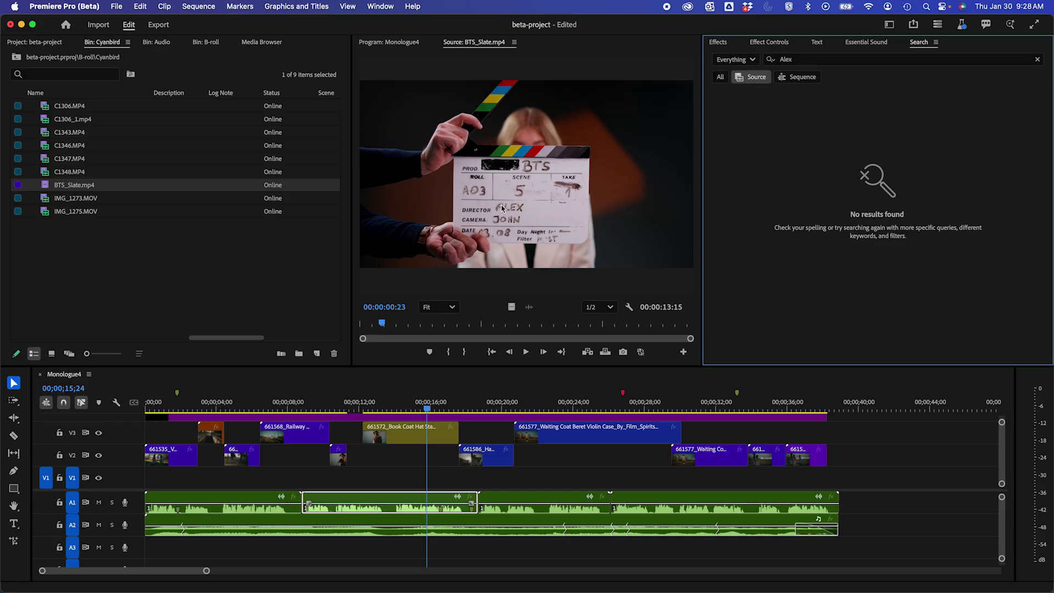